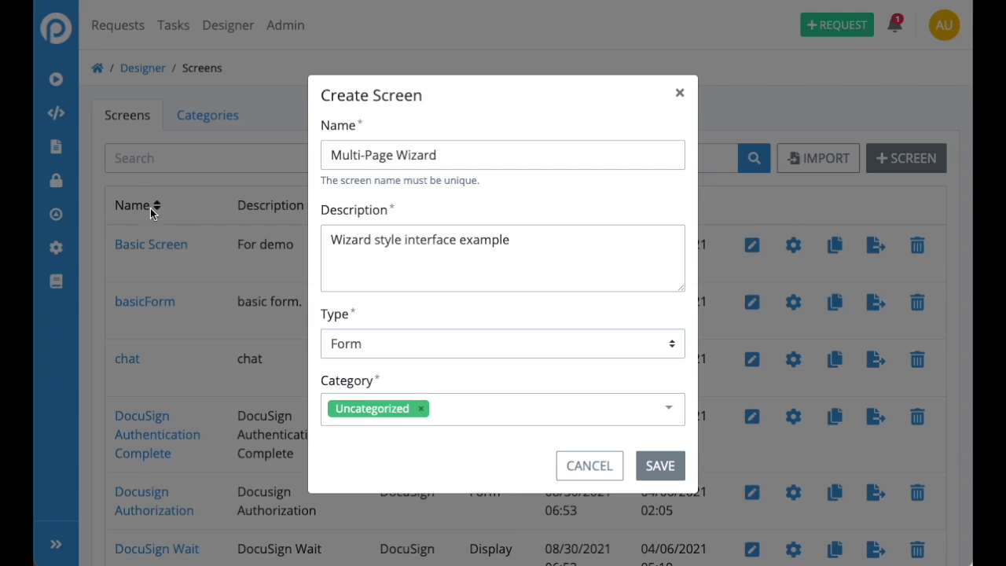
Save the new Form screen 'Multi-Page Wizard', described as 'Wizard style interface example'
click(667, 466)
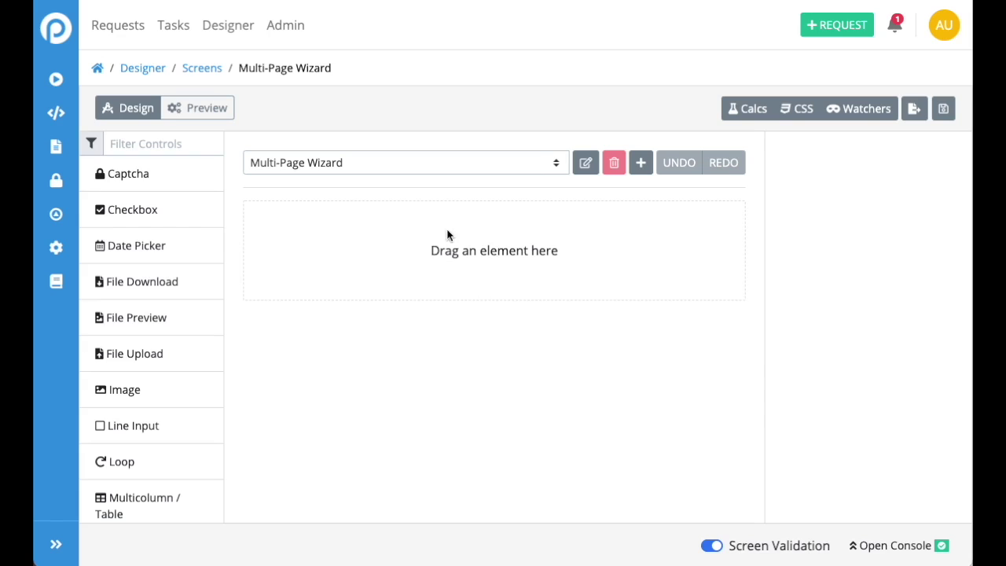
Add a Rich Text block to the wizard's first page and left-align it
click(471, 163)
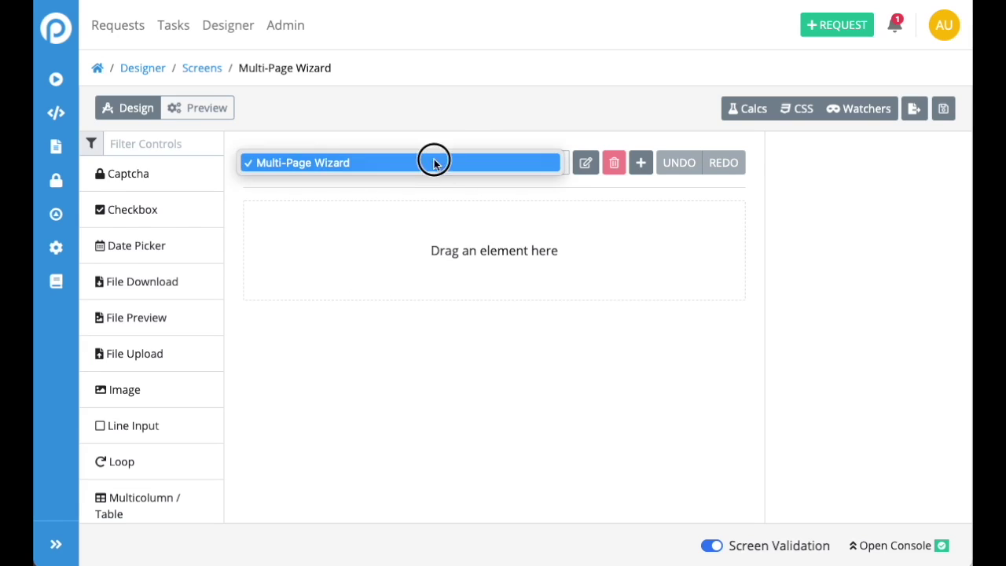
click(434, 162)
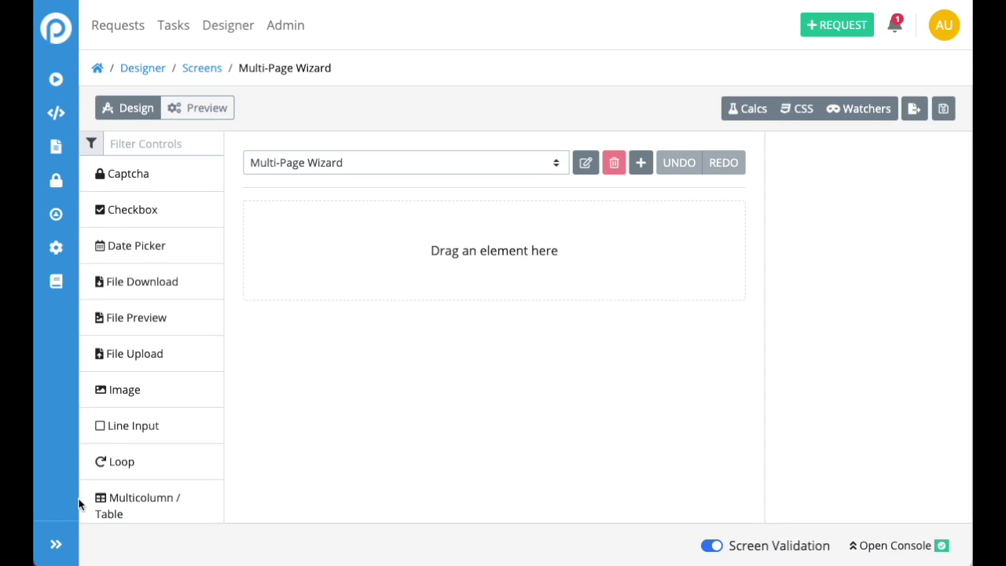
scroll(142, 372, down, 5)
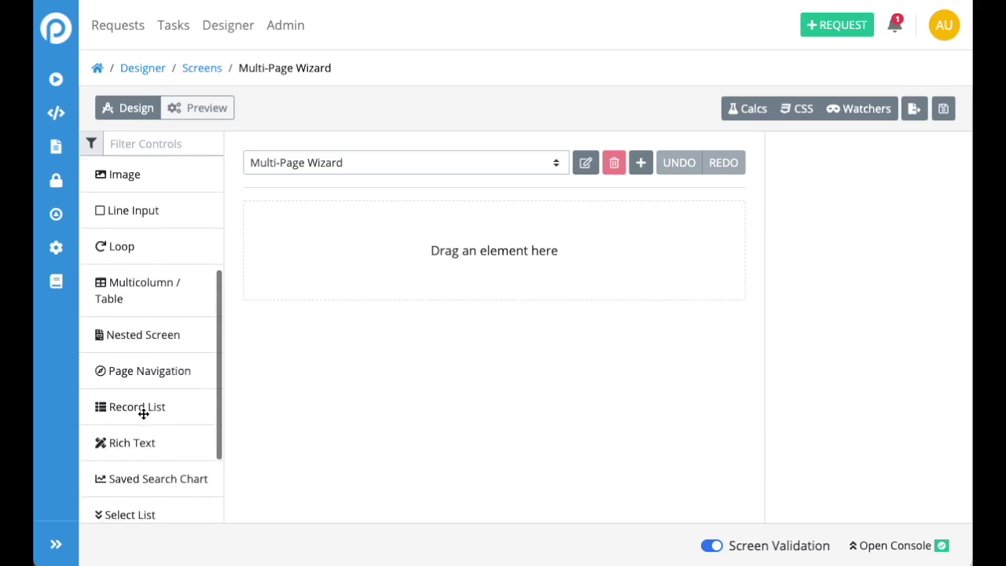
drag(141, 328, 367, 249)
click(603, 224)
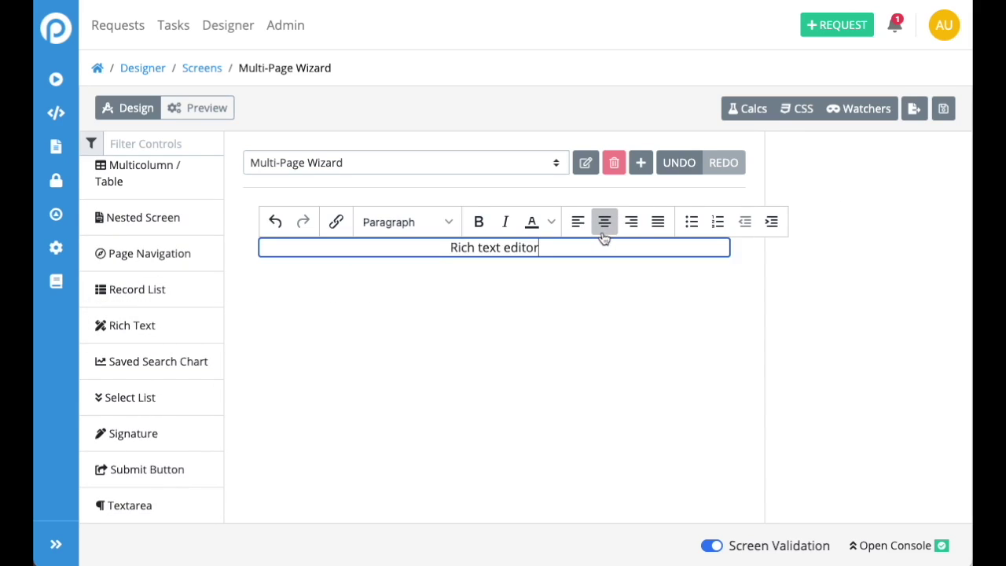
click(578, 222)
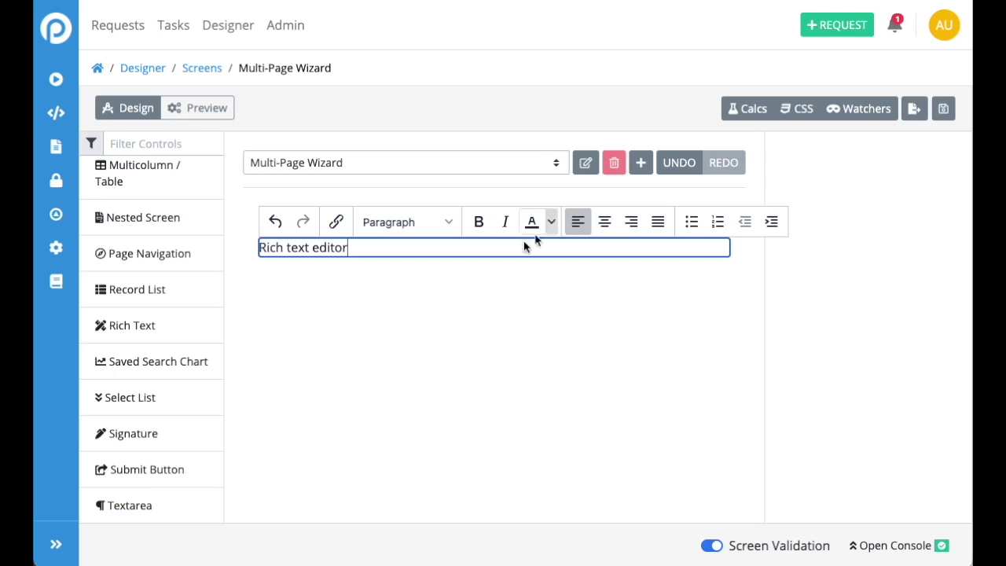
click(363, 245)
Format the rich text as Heading 2 and change it to 'Step 1 of 3'
click(359, 291)
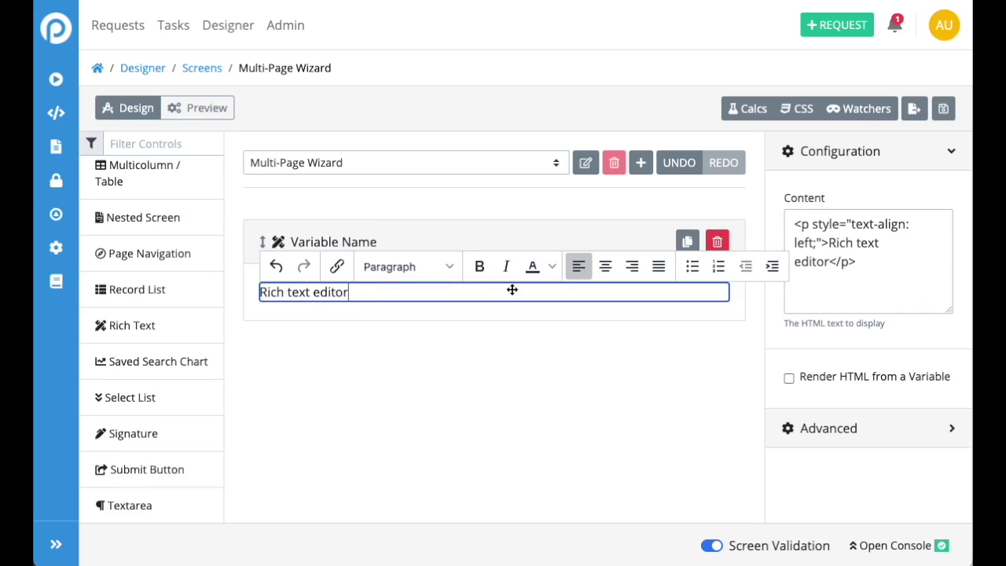
click(397, 267)
mouse_move(390, 297)
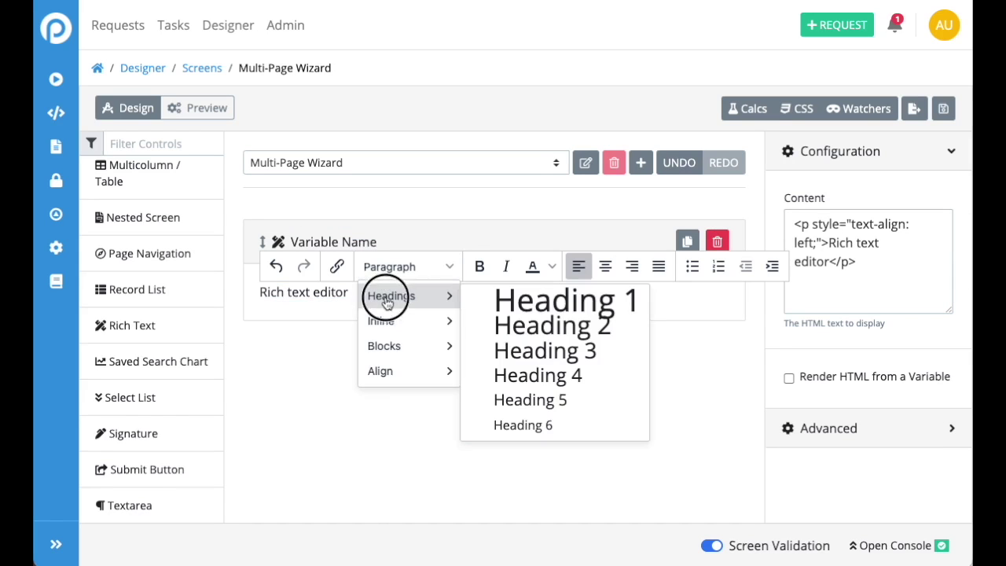
click(524, 318)
triple_click(405, 298)
text(Step 2)
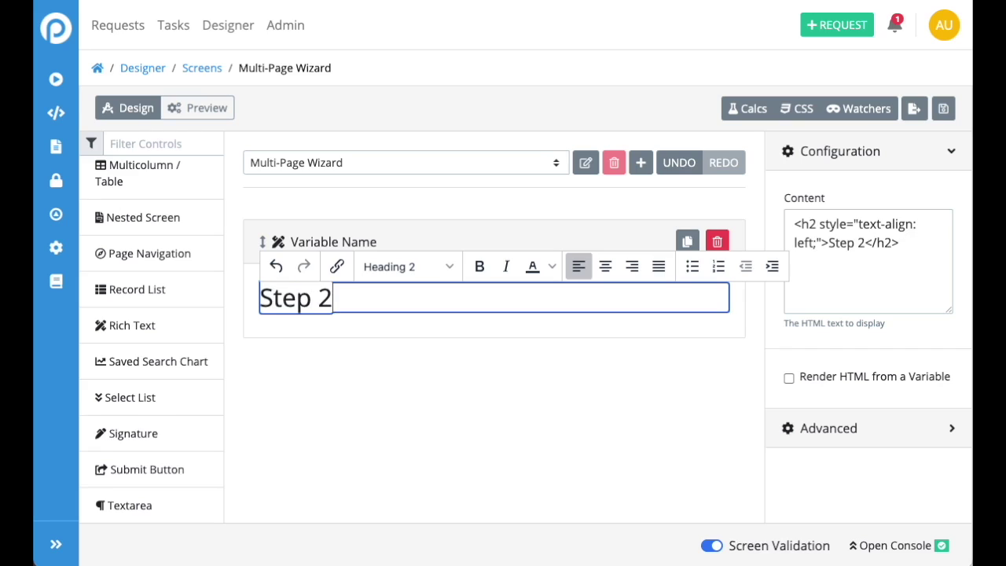
key(BackSpace)
text(1 of 3)
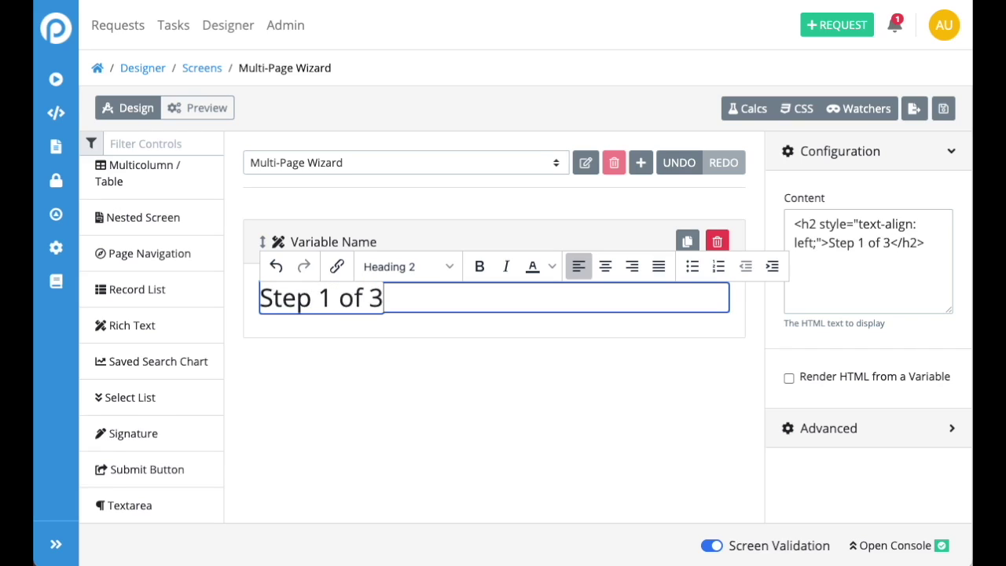
click(407, 437)
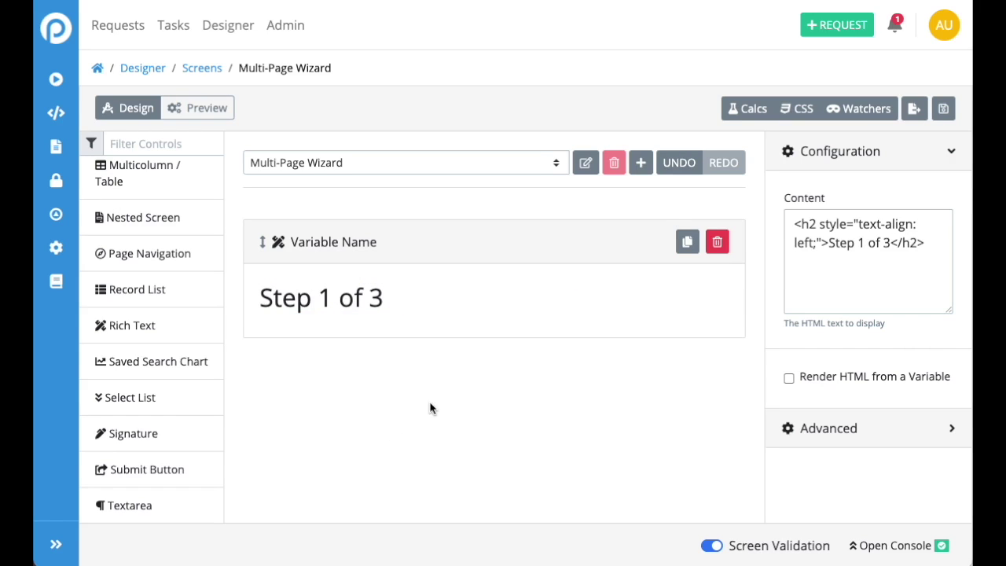
Add two Line Input fields below the Step 1 of 3 heading
scroll(215, 323, up, 3)
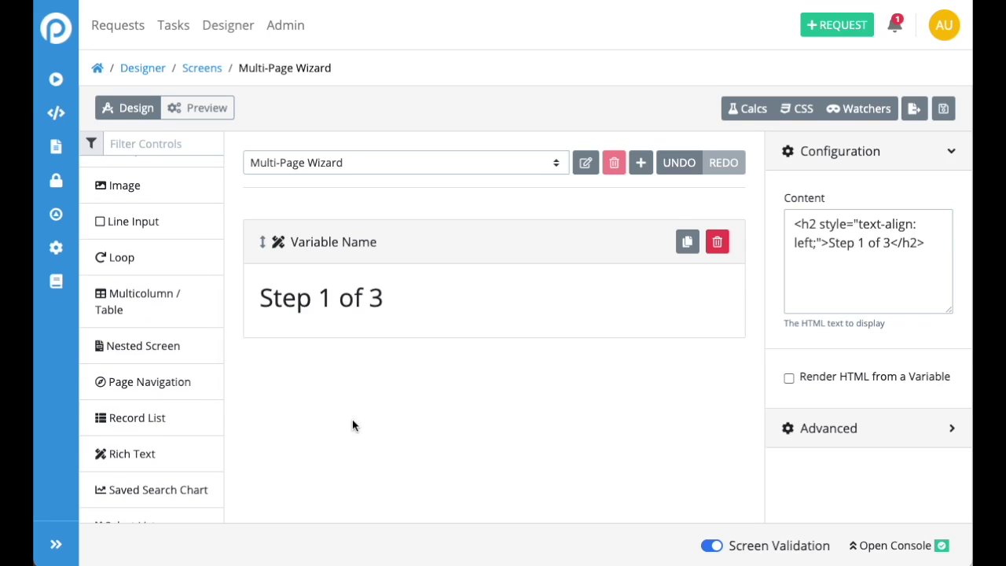
scroll(138, 359, down, 3)
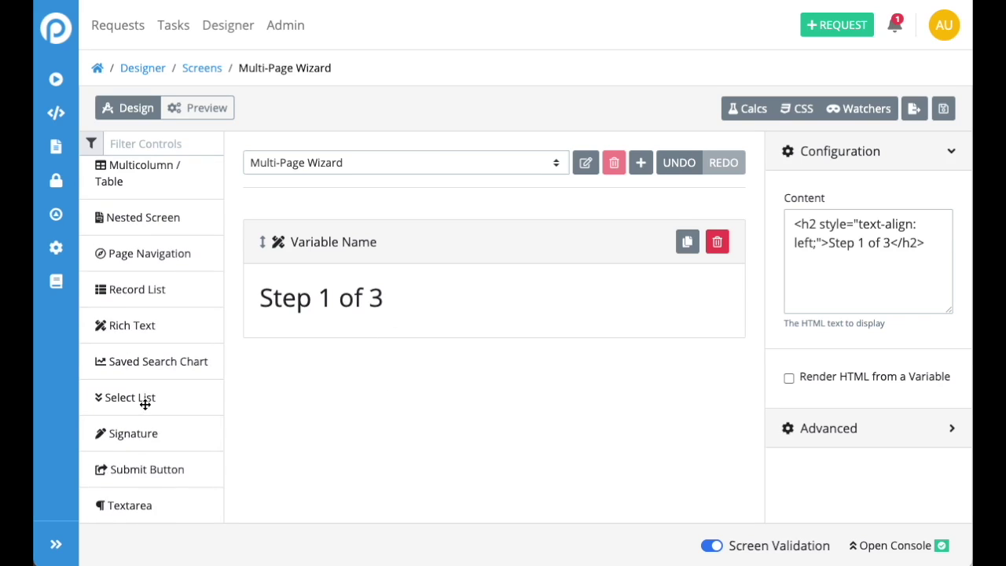
scroll(157, 393, up, 5)
drag(134, 425, 421, 395)
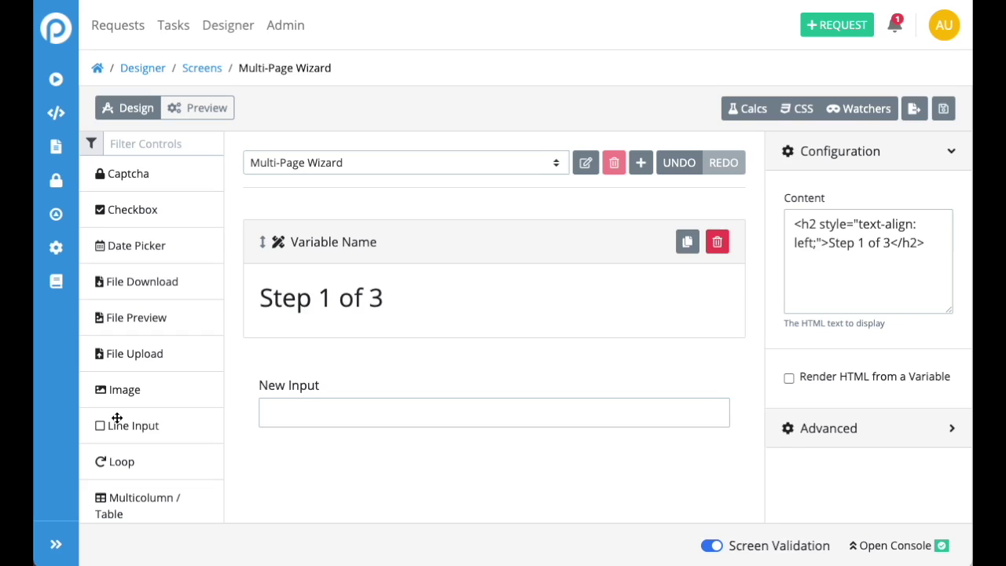
drag(117, 418, 366, 474)
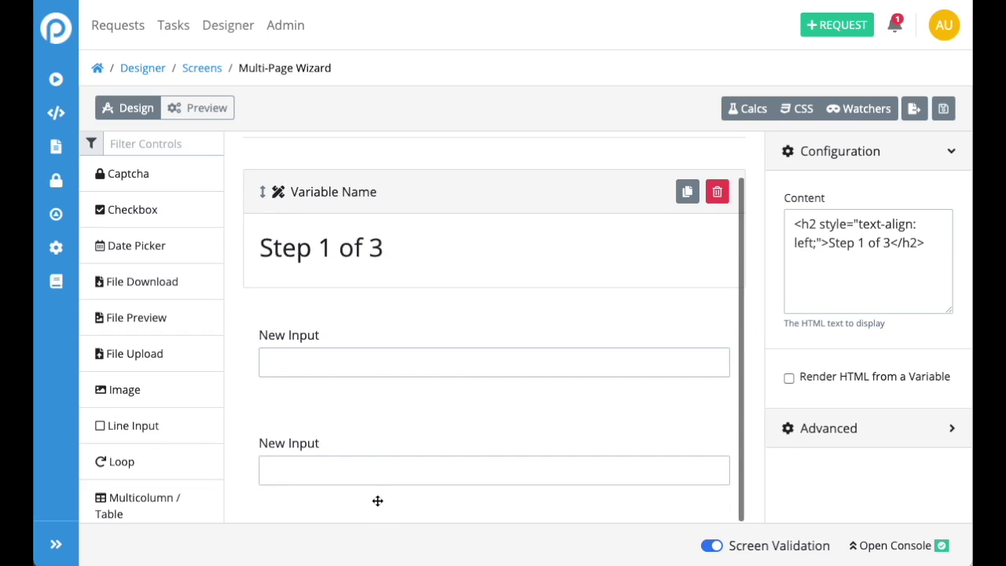
Rename the first page to 'Step 1'
scroll(384, 500, up, 1)
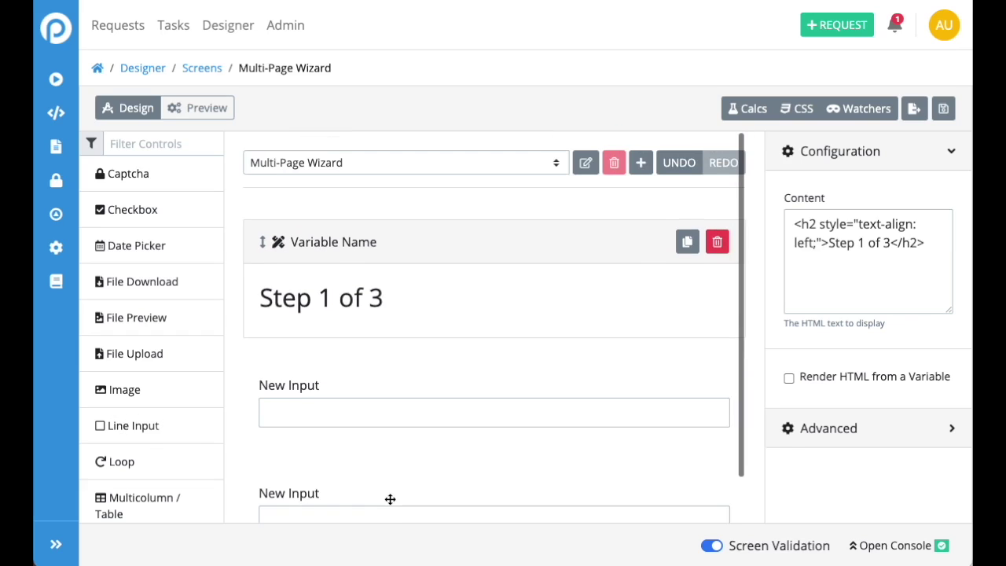
click(586, 163)
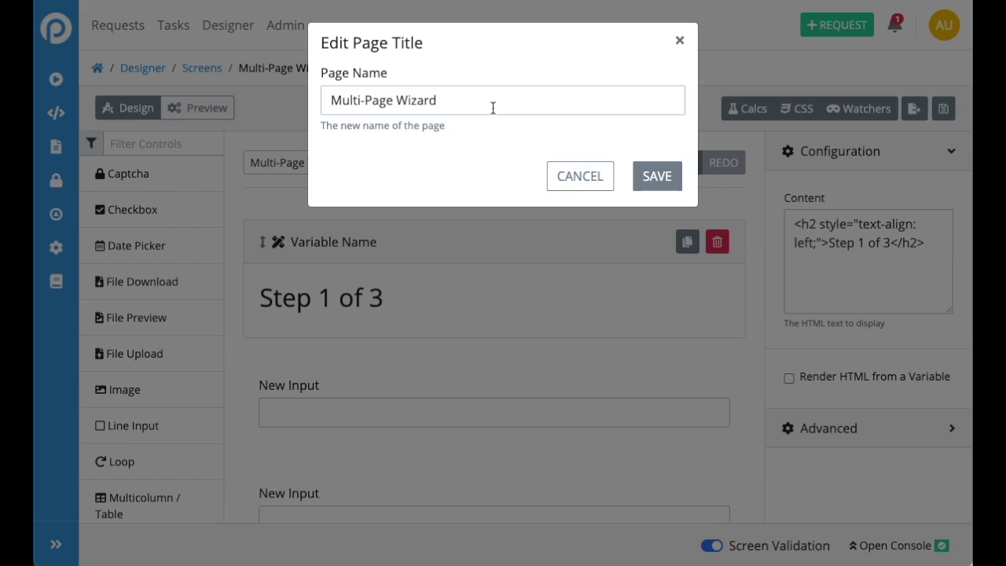
drag(493, 106, 259, 97)
text(Step 1)
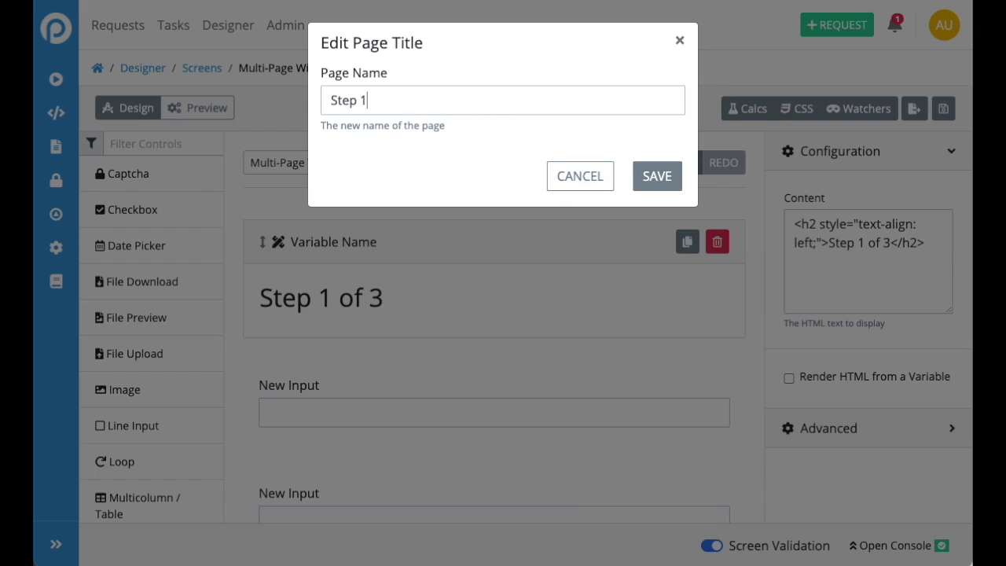
click(652, 175)
scroll(551, 344, down, 2)
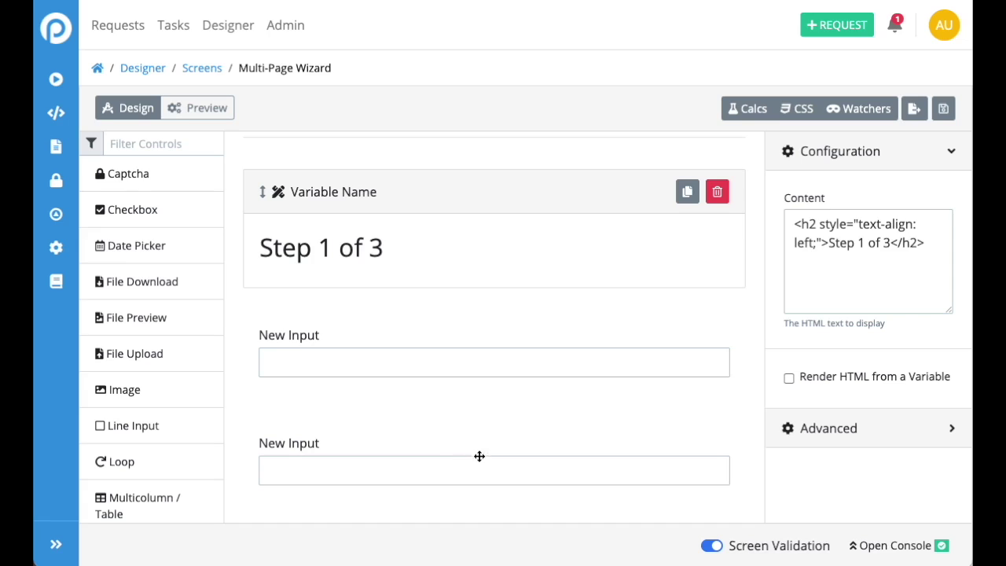
scroll(501, 443, up, 2)
scroll(140, 412, down, 5)
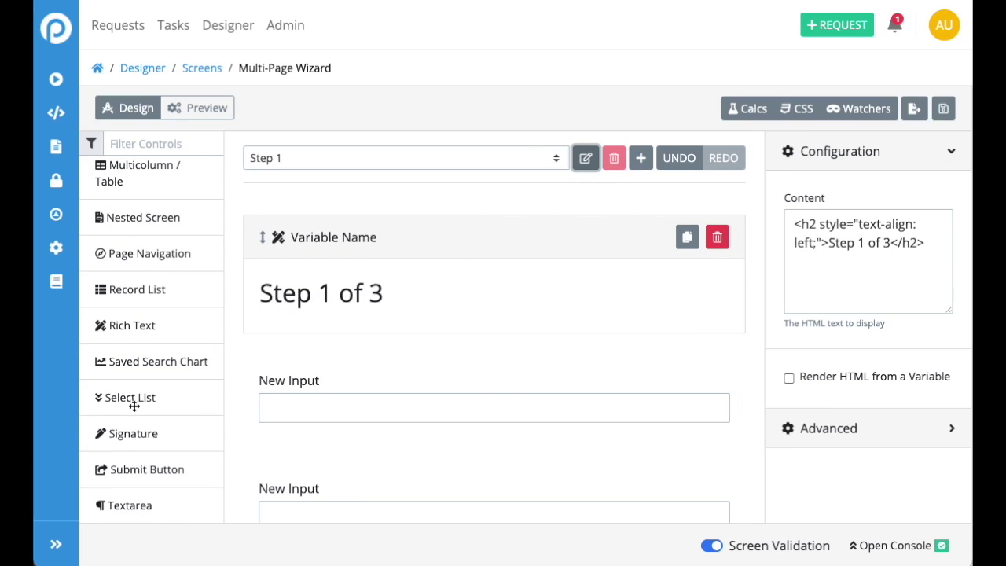
Add a two-column table below the inputs with a 'Next Step >' Page Navigation button on the right
drag(150, 255, 173, 313)
drag(125, 167, 373, 489)
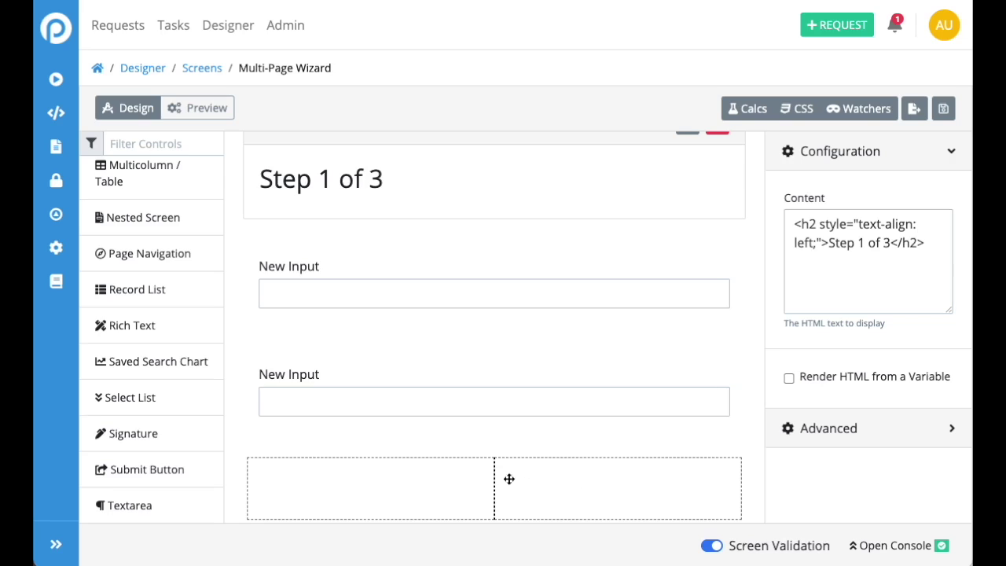
drag(102, 249, 600, 471)
click(590, 489)
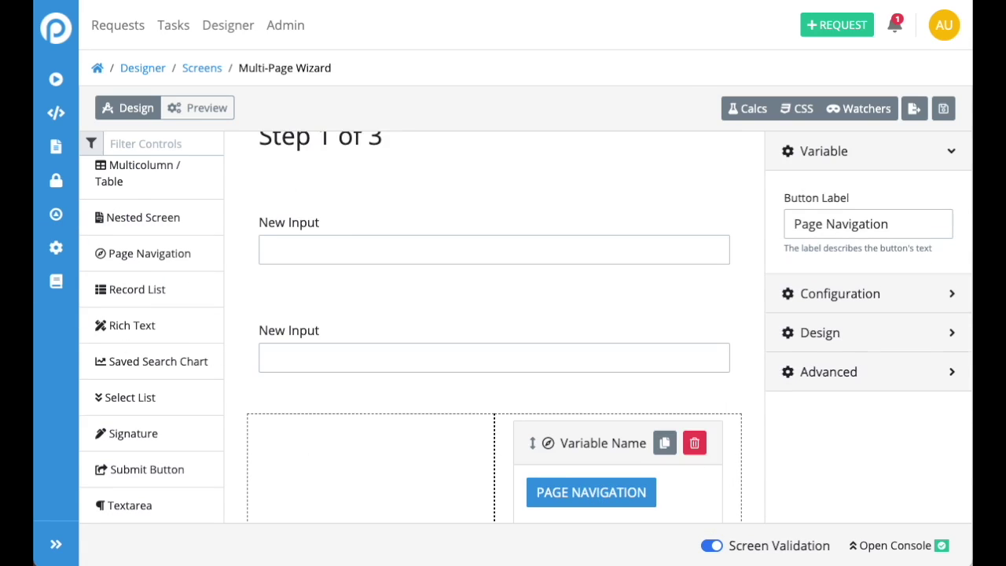
triple_click(865, 227)
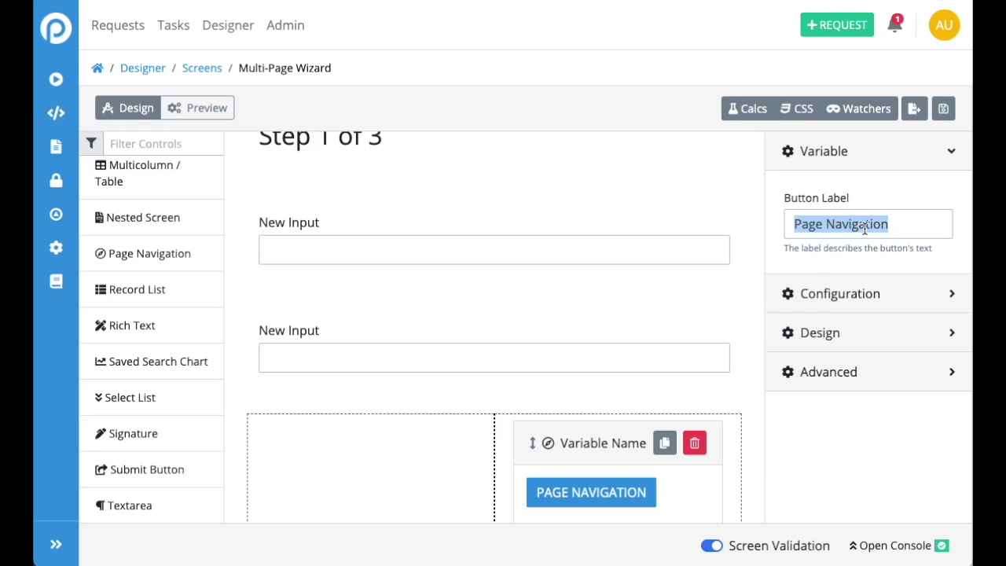
text(Next Step)
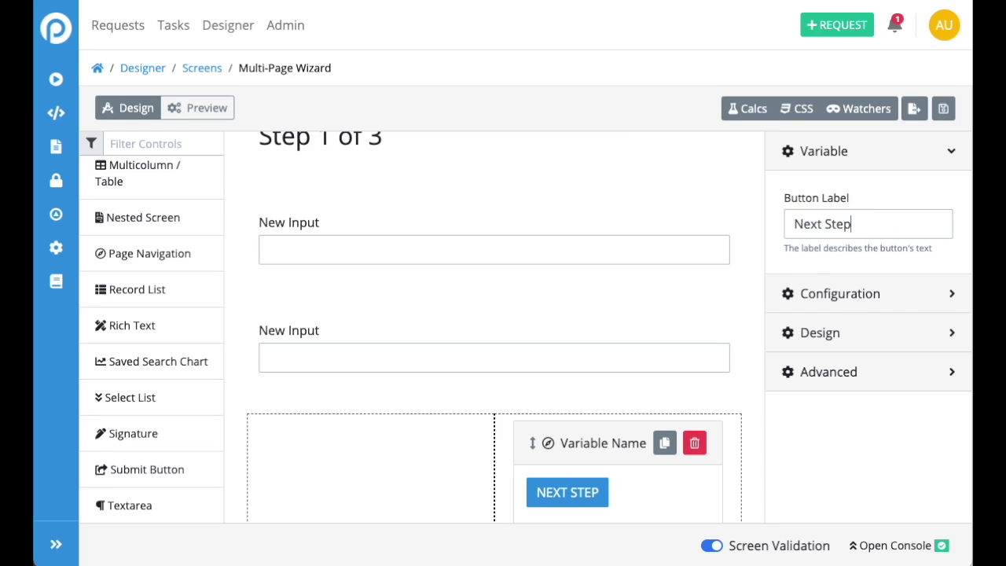
text( >)
scroll(464, 303, up, 3)
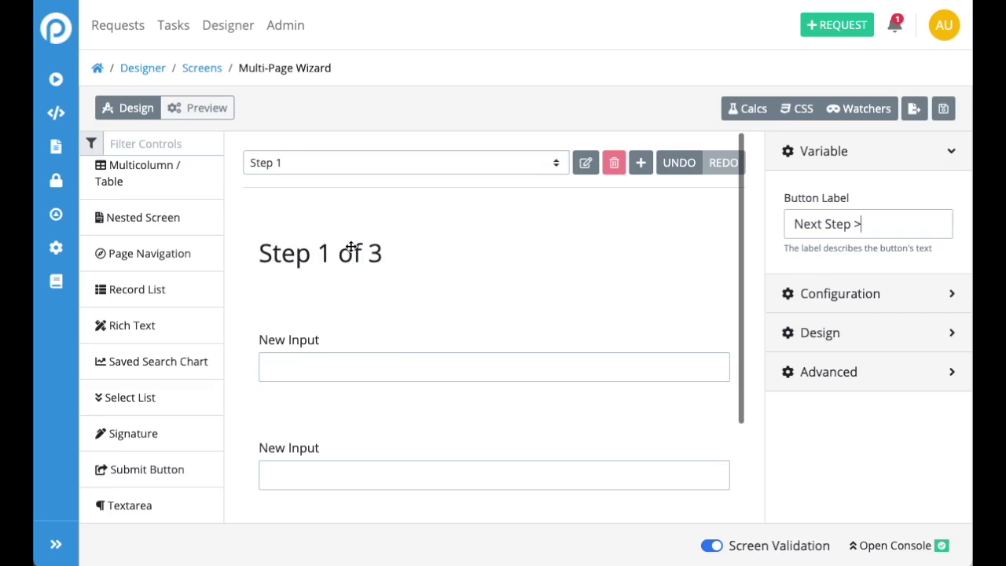
scroll(397, 357, down, 3)
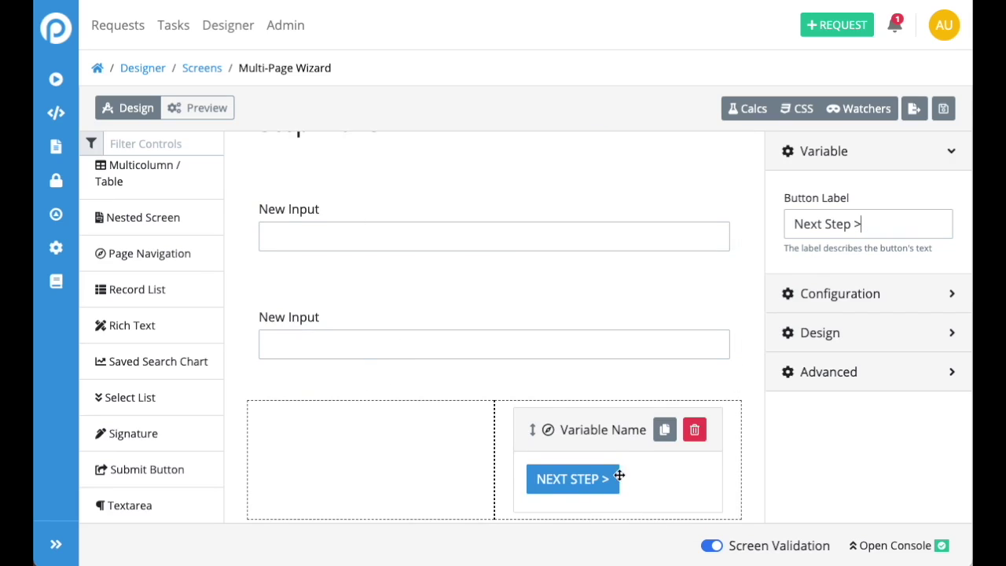
scroll(318, 192, up, 3)
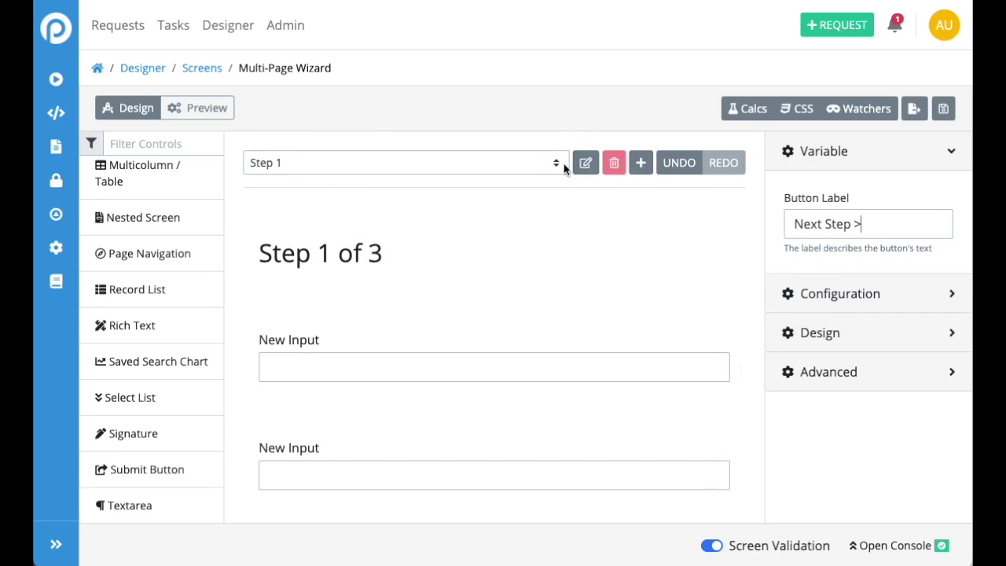
Add a new wizard page named 'Step 2'
click(640, 163)
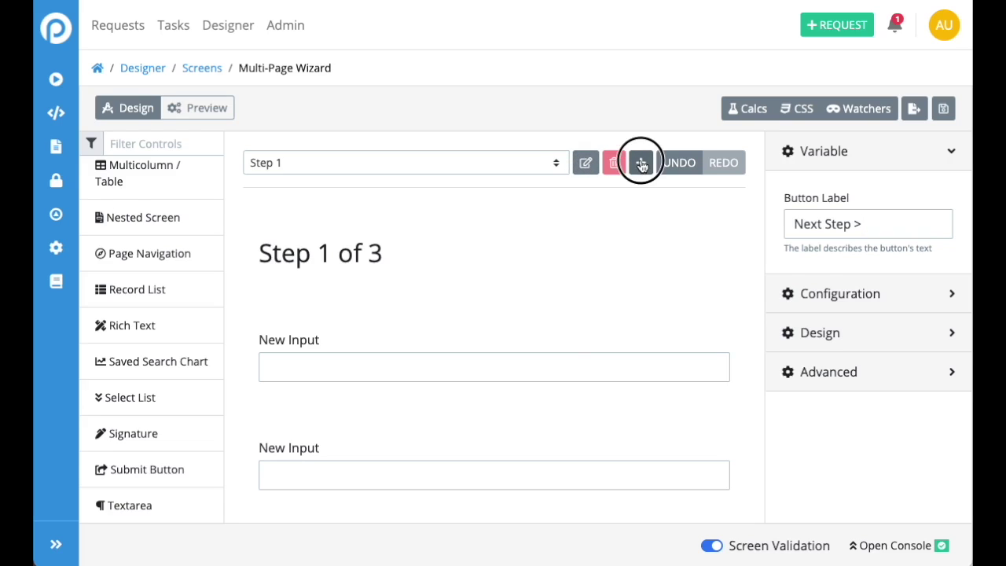
click(423, 81)
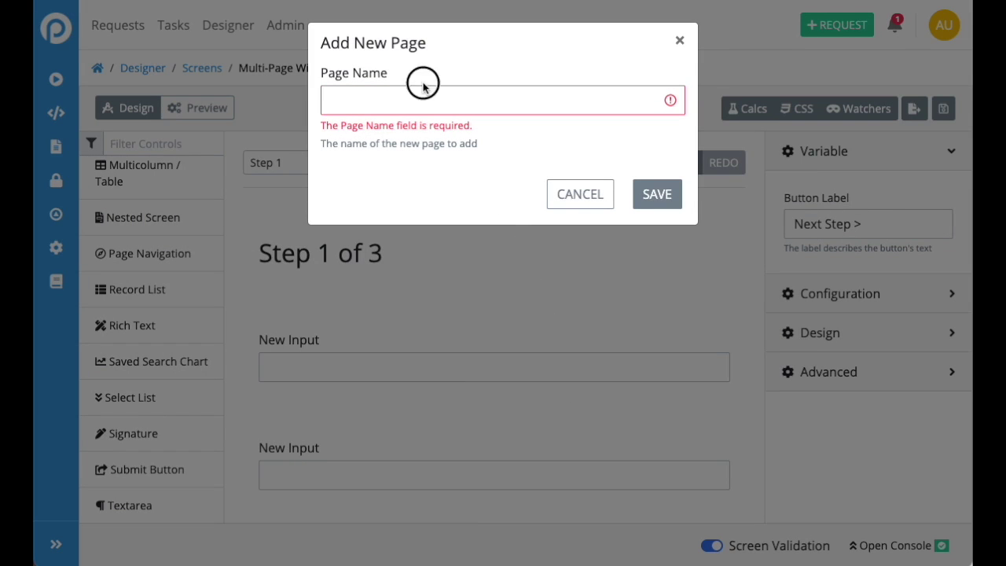
text(Ste)
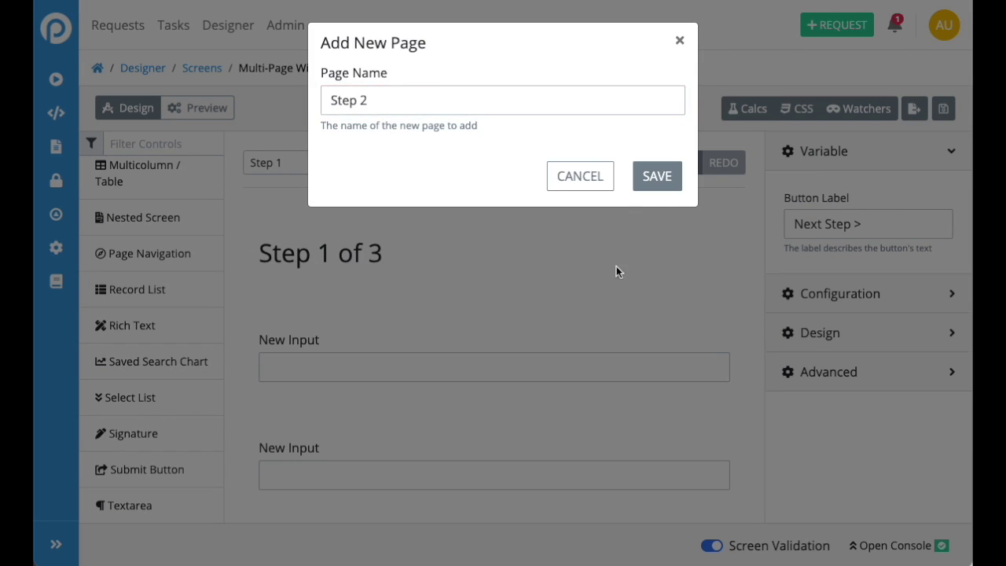
text(p 2)
click(636, 176)
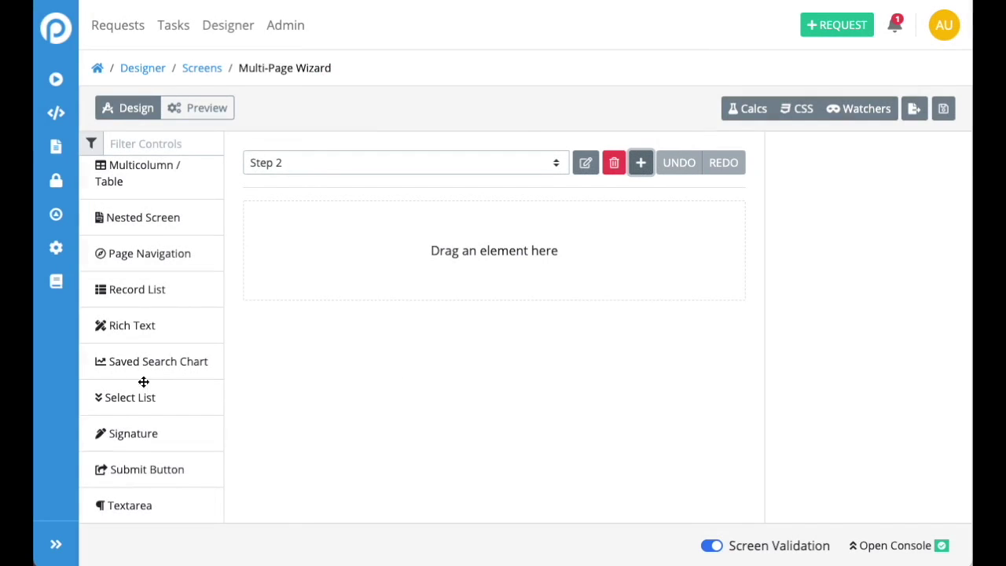
Add a Rich Text Heading 2 reading 'Step 2' with a placeholder <p> paragraph
drag(144, 325, 355, 234)
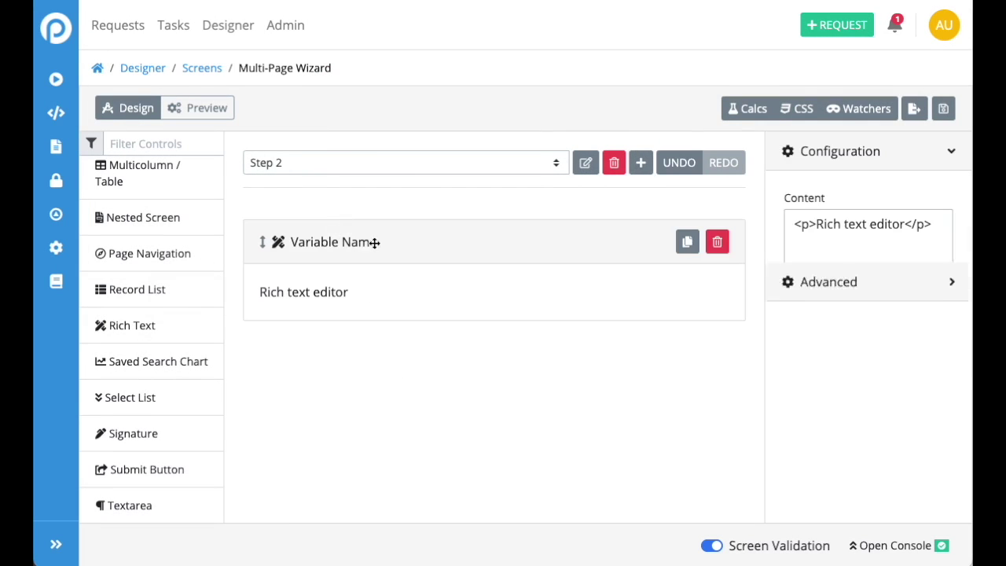
click(367, 291)
click(395, 271)
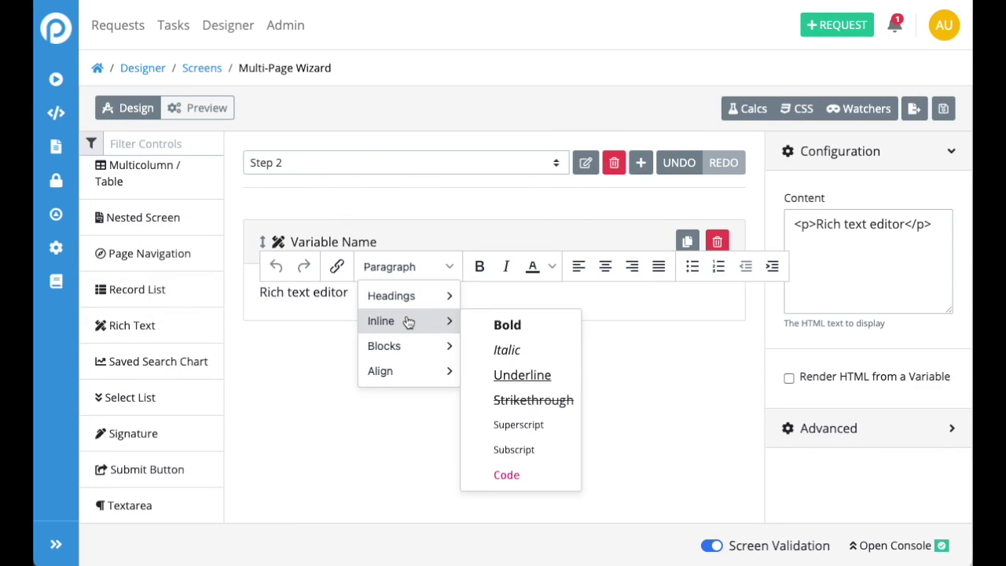
mouse_move(413, 297)
click(562, 327)
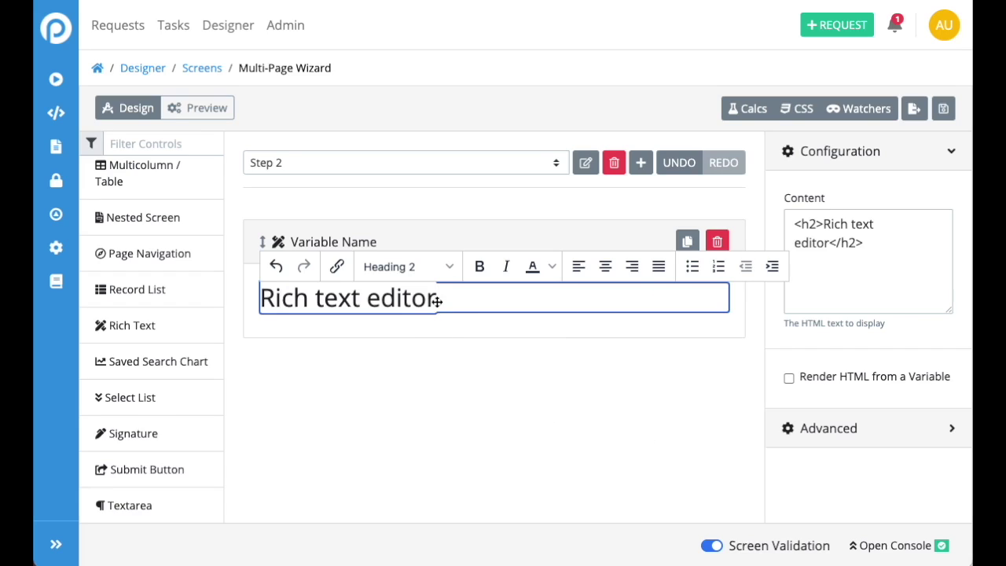
drag(438, 299, 225, 285)
text(Step 2)
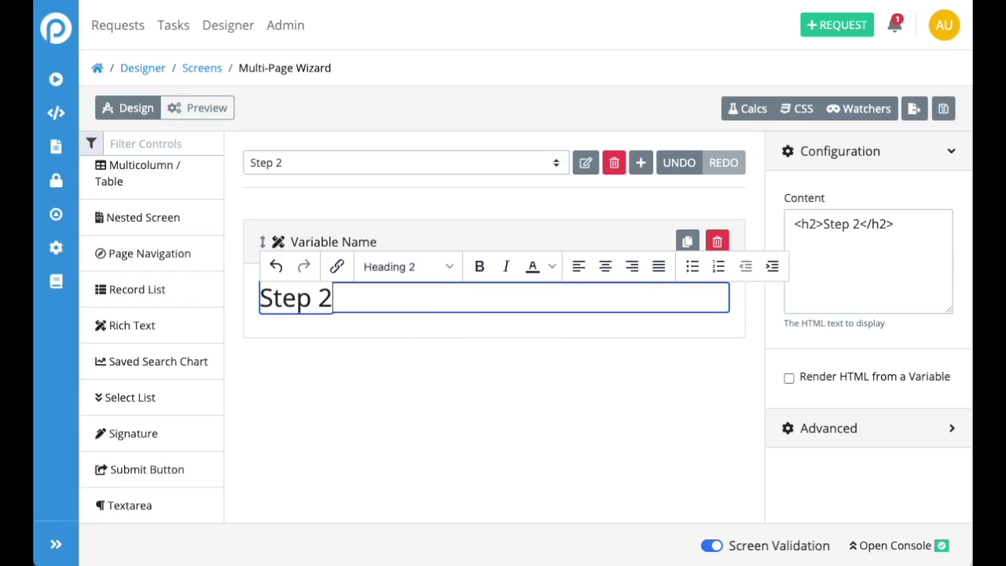
click(291, 414)
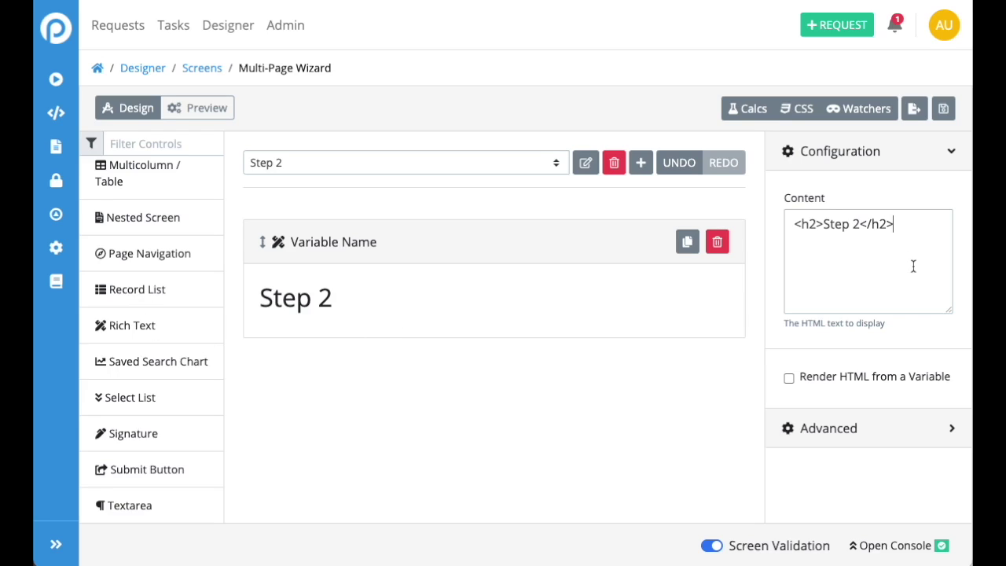
text(<p)
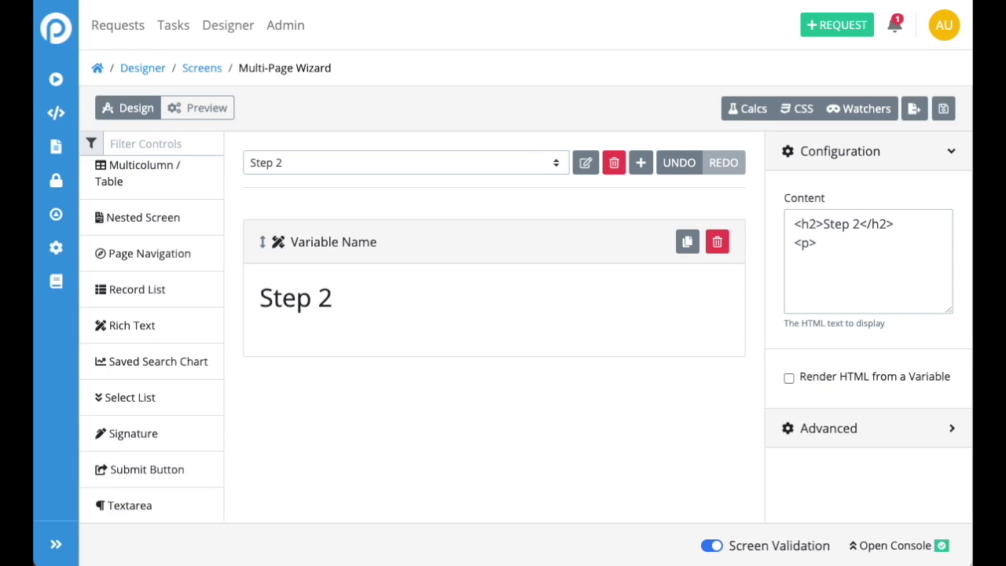
text(>aslkjsadlkasj dlkasjdlk sajdlkasj dlksajdlkasj dlkasjdlksaj)
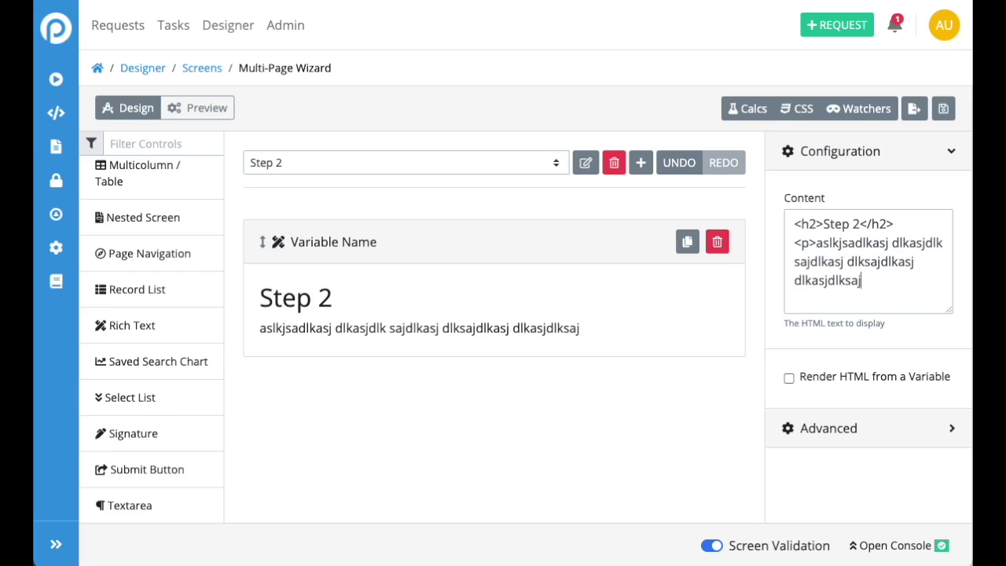
text(dlkjaslk djaslkdjsalkdj aslkdjalskdjlkasjdoiqwhufnoinqw )
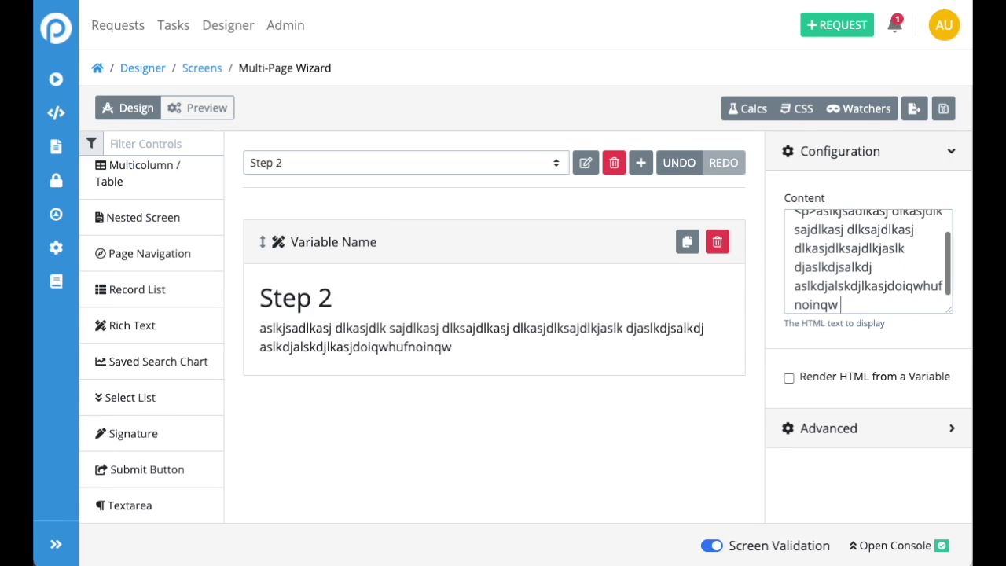
text(oieoi jewoirjwe oifjwe</p>)
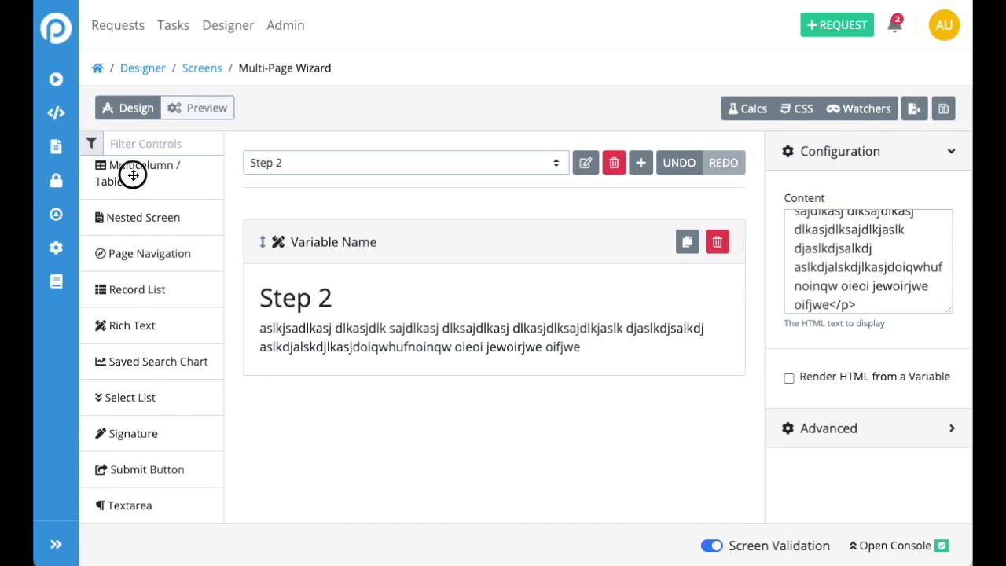
Add a two-column layout with a 'Next Page >' navigation button in the right column
drag(131, 173, 381, 486)
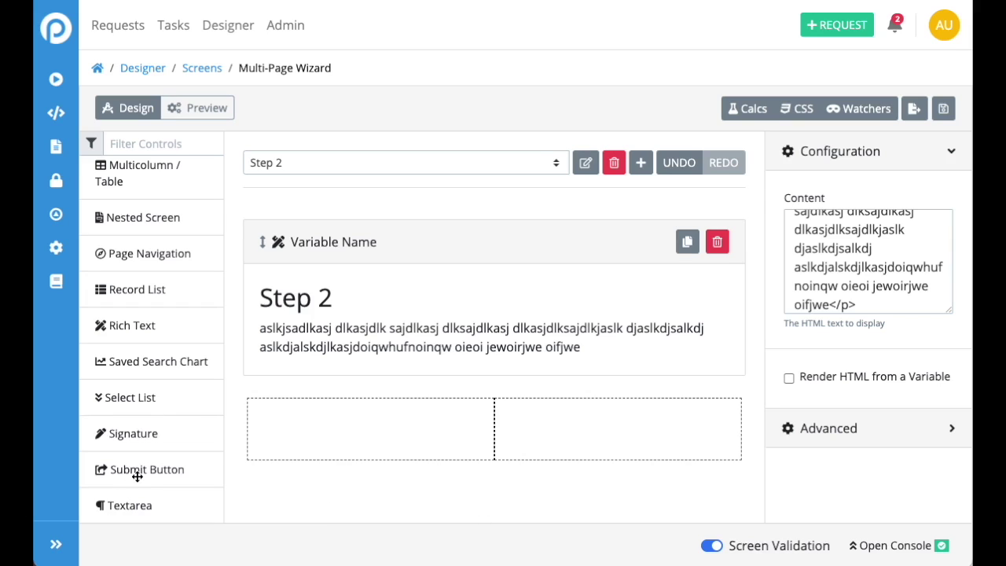
drag(124, 265, 573, 445)
drag(909, 224, 775, 228)
text(NEX)
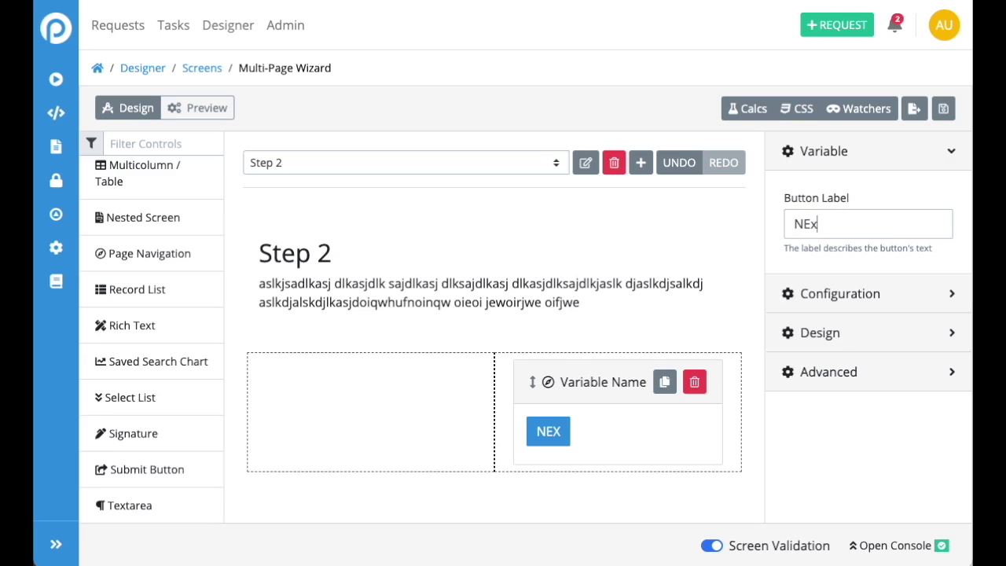
key(BackSpace)
key(BackSpace)
text(ext Page)
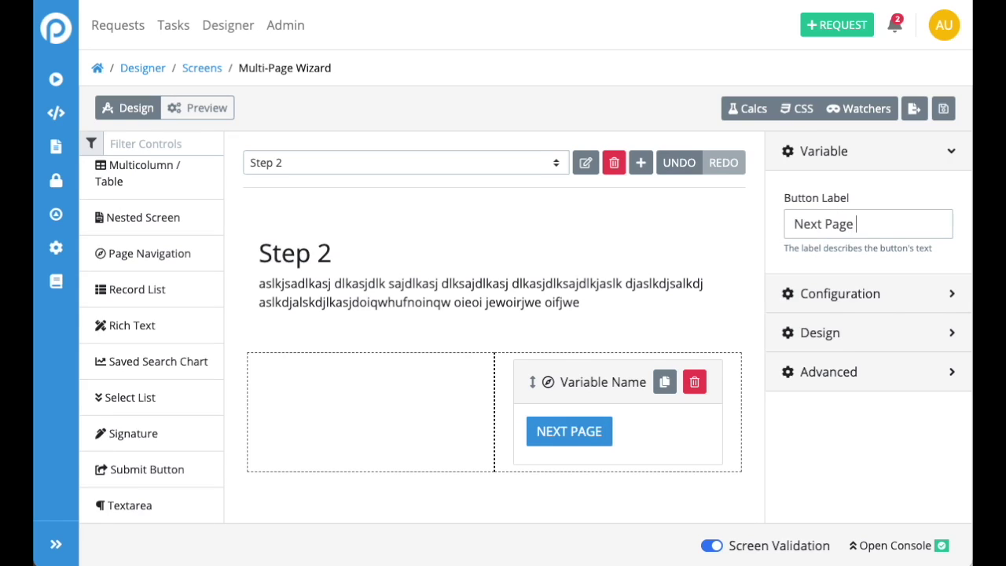
text( >)
Duplicate the Next Page button into the left column and relabel it '< Go Back'
click(617, 275)
click(594, 434)
click(664, 381)
click(664, 481)
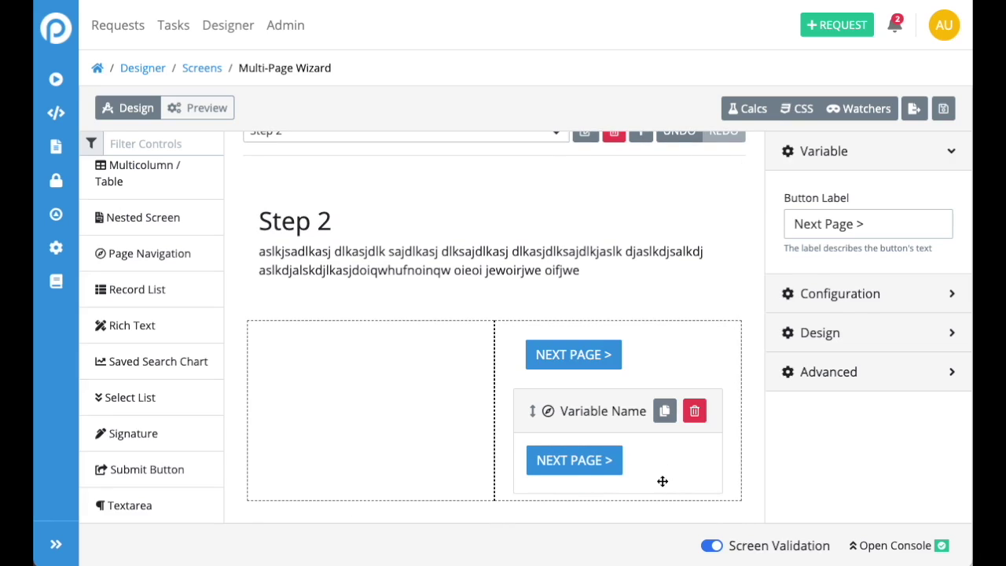
drag(662, 411, 374, 369)
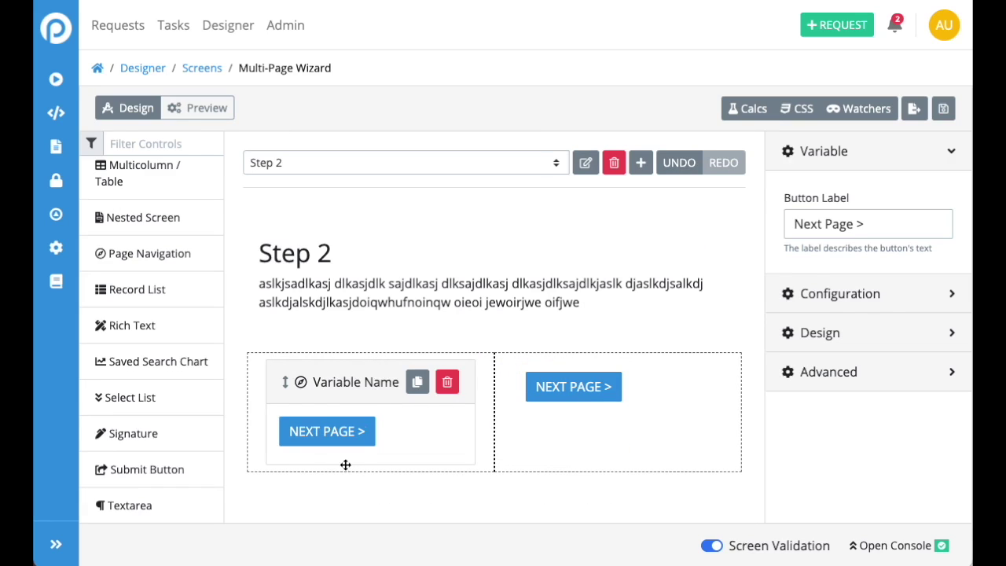
drag(884, 223, 782, 222)
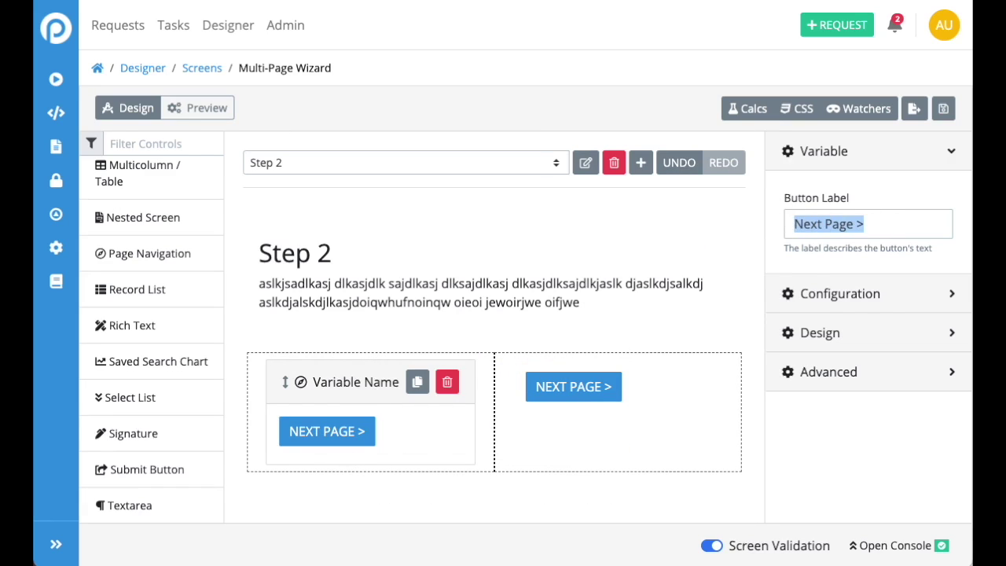
text(< Go Bac)
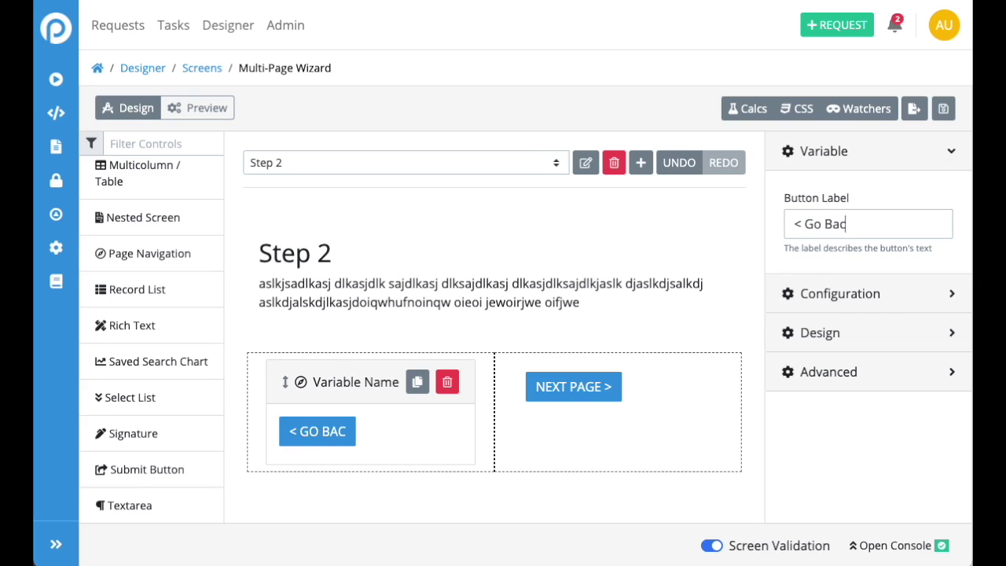
text(k)
click(612, 267)
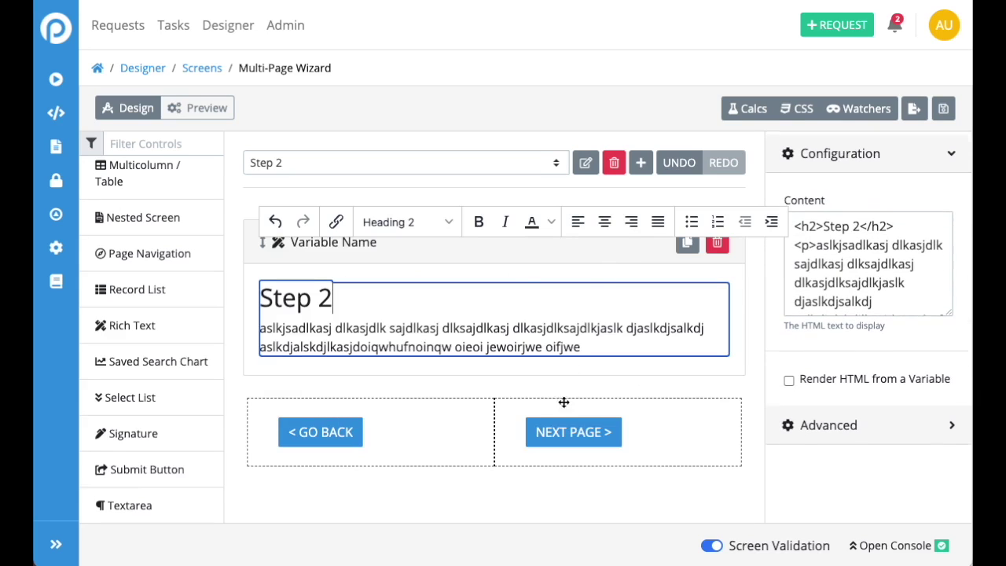
click(556, 470)
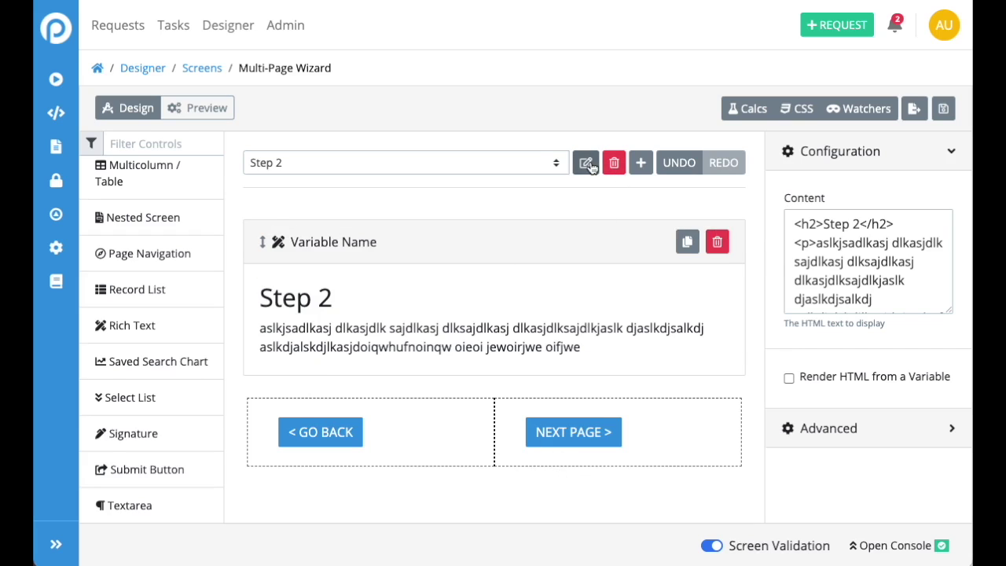
Add a third wizard page named 'Step 3'
click(642, 163)
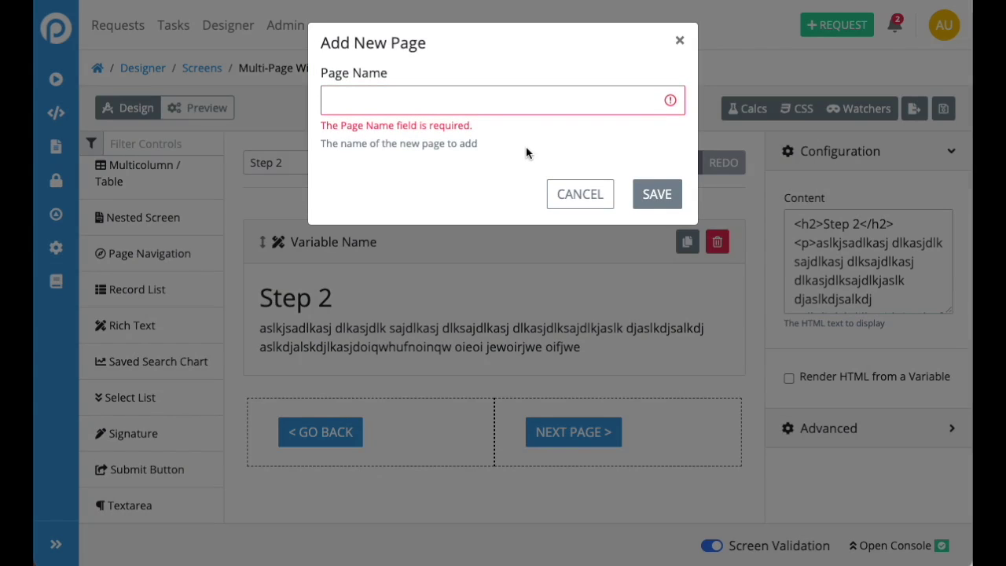
click(549, 104)
text(Step 3)
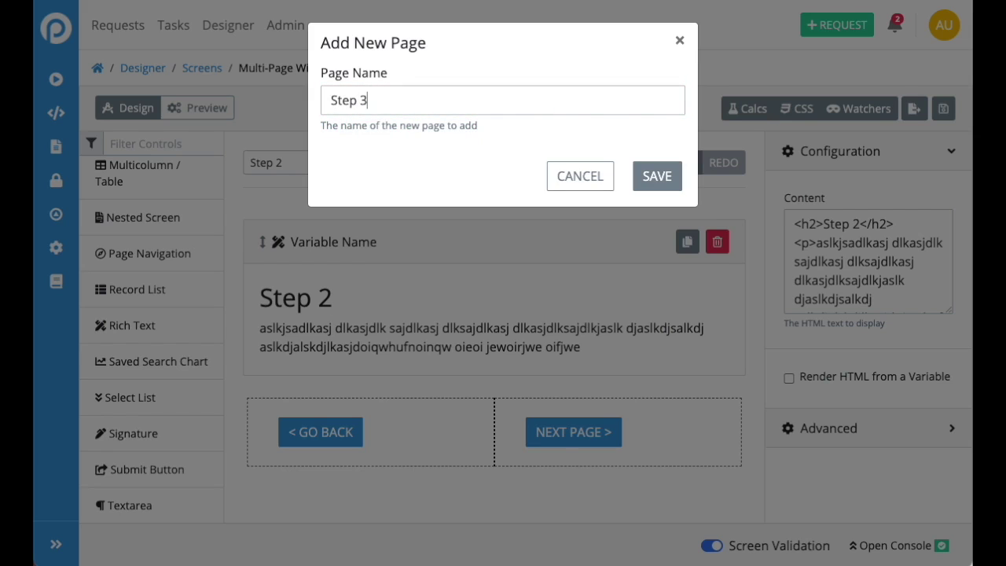
click(657, 175)
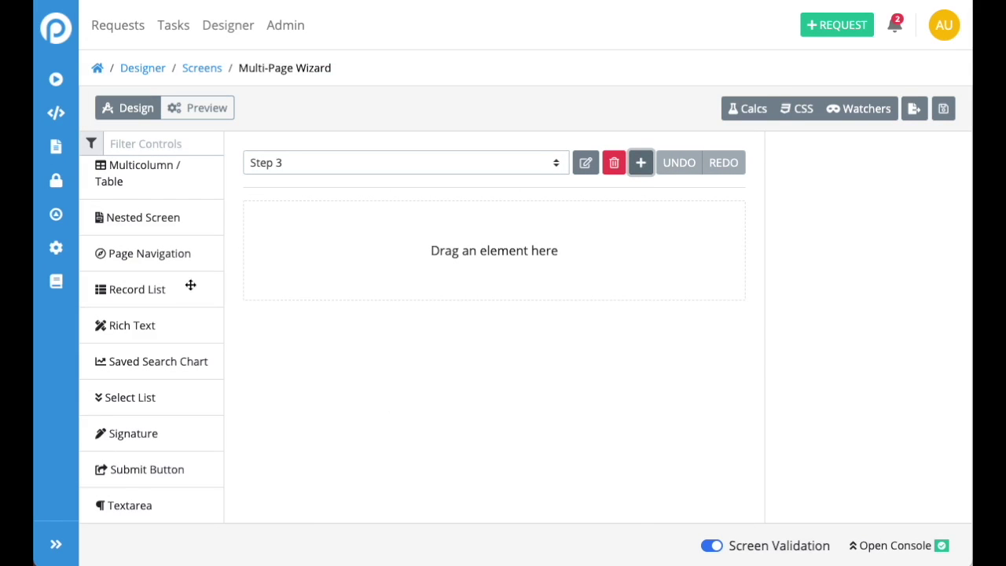
Place a Rich Text block on Step 3 reading 'Finish Up' as a Heading 2
scroll(153, 236, up, 5)
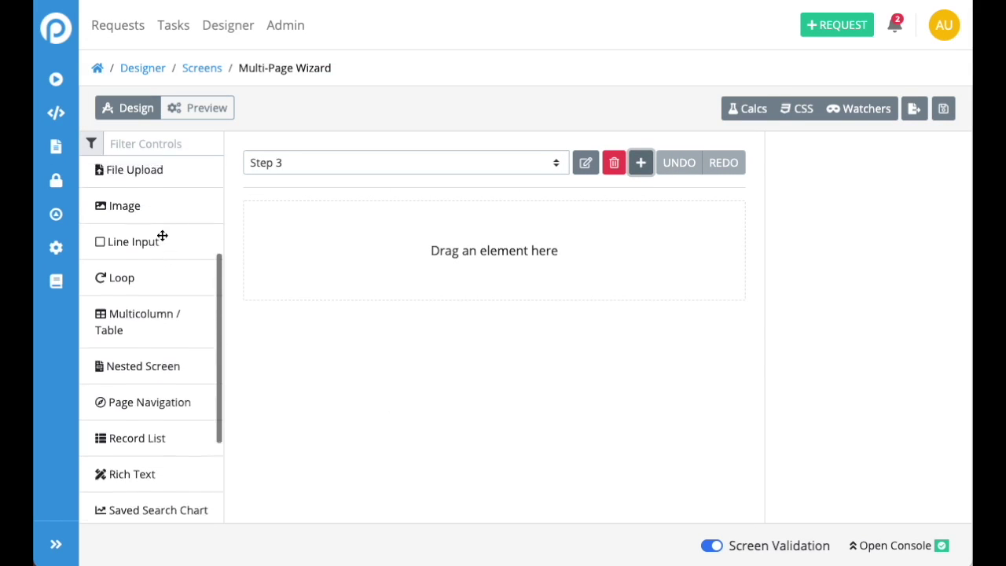
scroll(158, 325, down, 2)
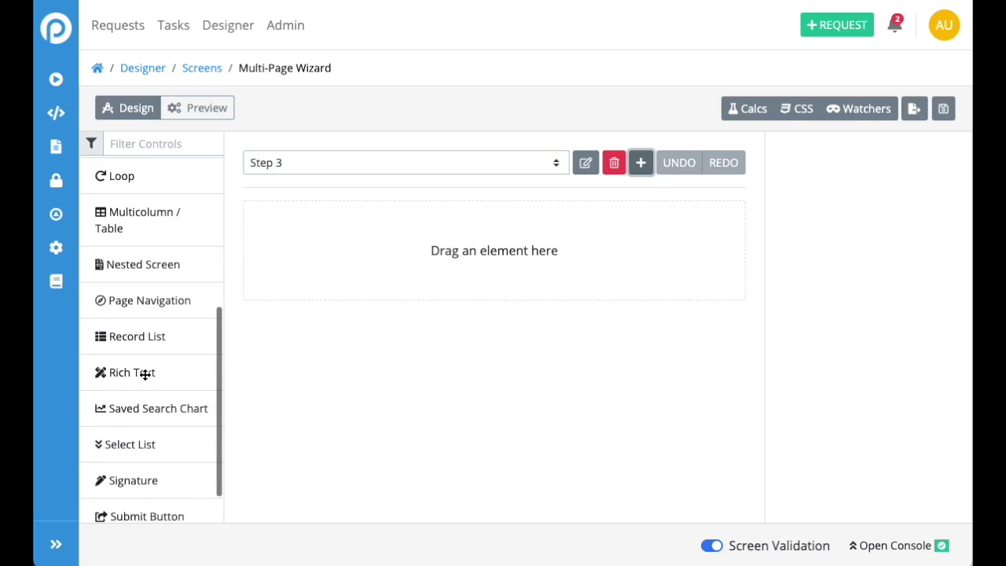
drag(149, 370, 490, 267)
click(454, 254)
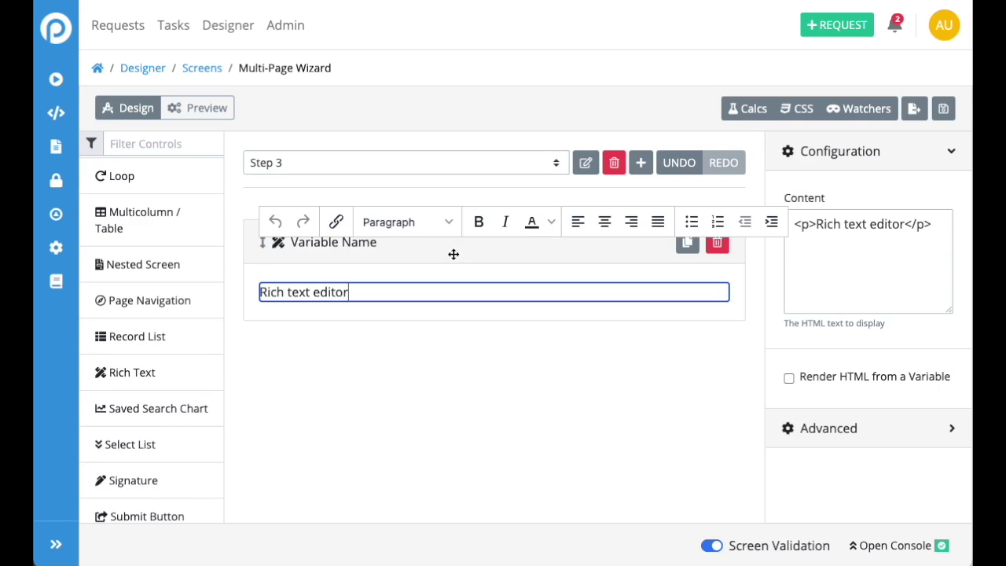
key(ctrl+a)
text(Fin)
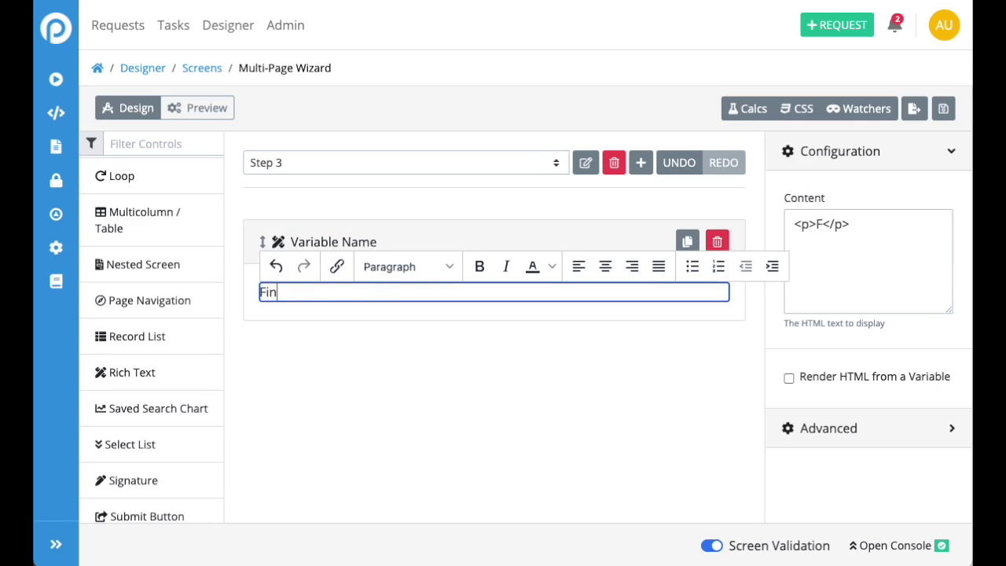
text(ish Up)
click(405, 267)
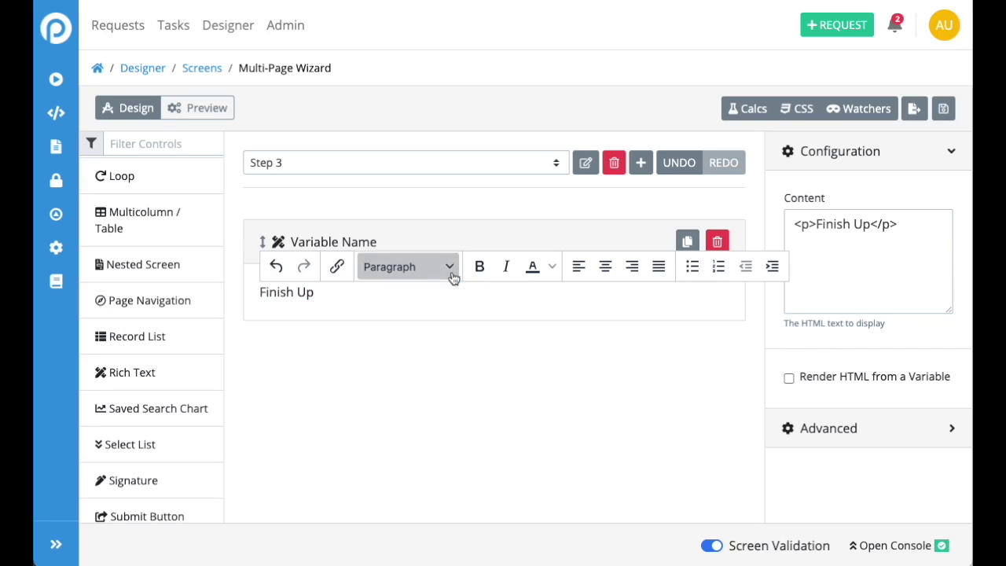
mouse_move(415, 343)
mouse_move(434, 294)
click(512, 323)
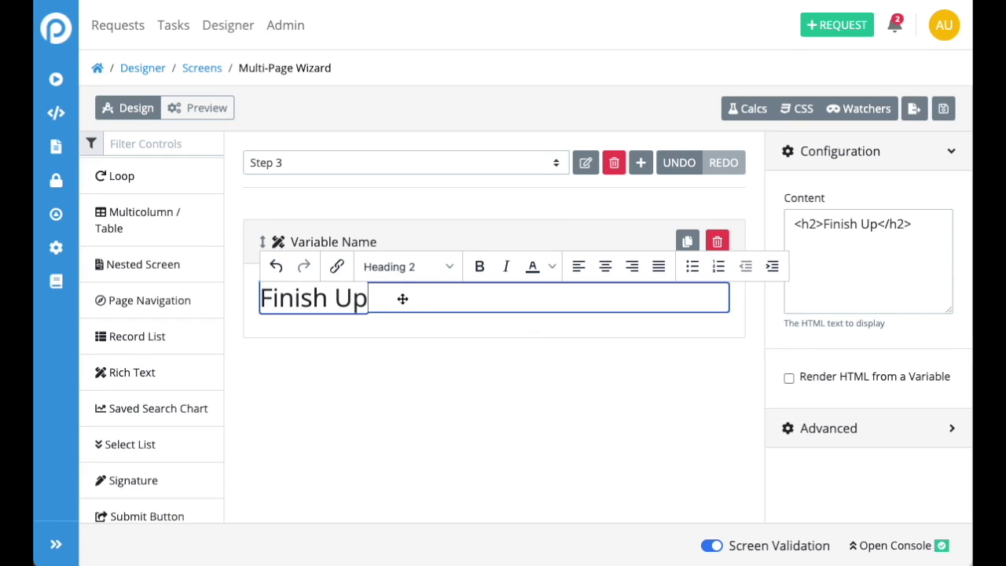
Add the paragraph 'You're all set! Just click submit to complete your screen' below the heading
key(Return)
text(o)
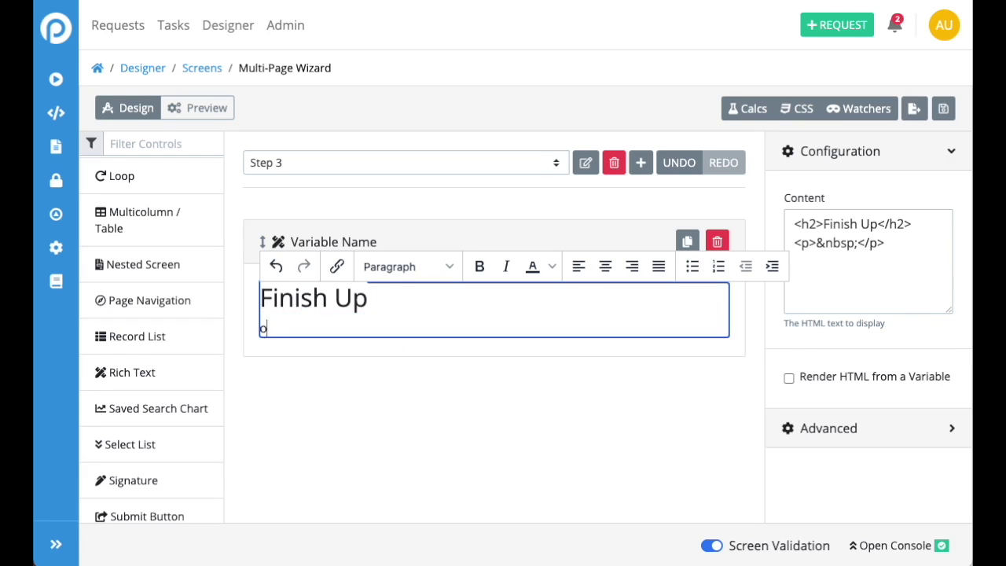
text(u)
key(BackSpace)
key(BackSpace)
text(You're)
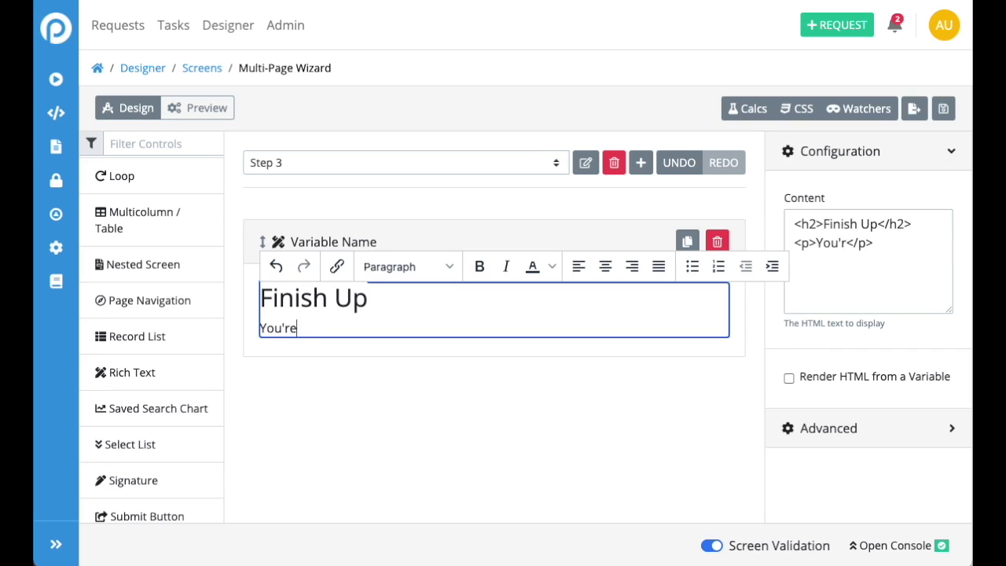
text( all set! Just )
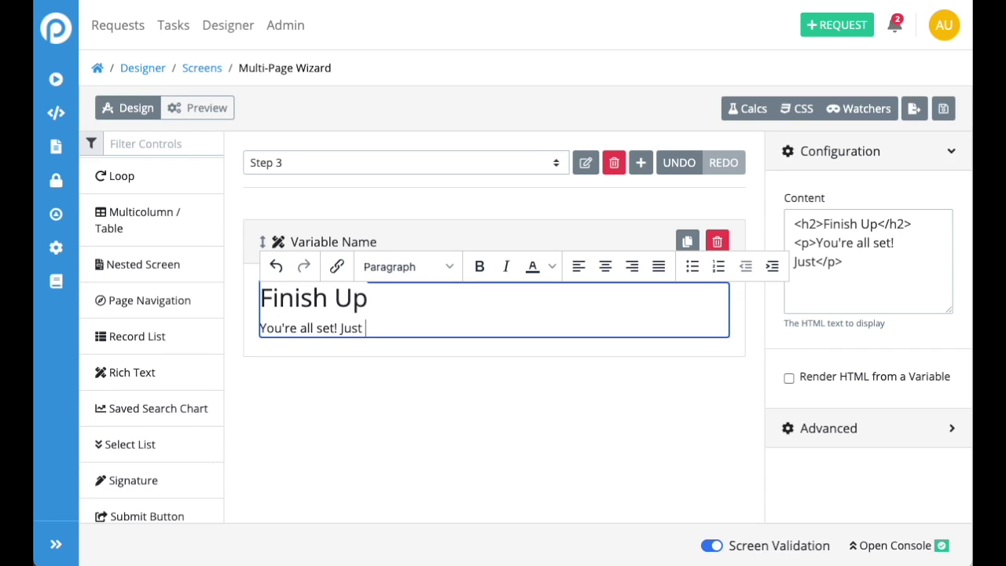
text(click submit to co)
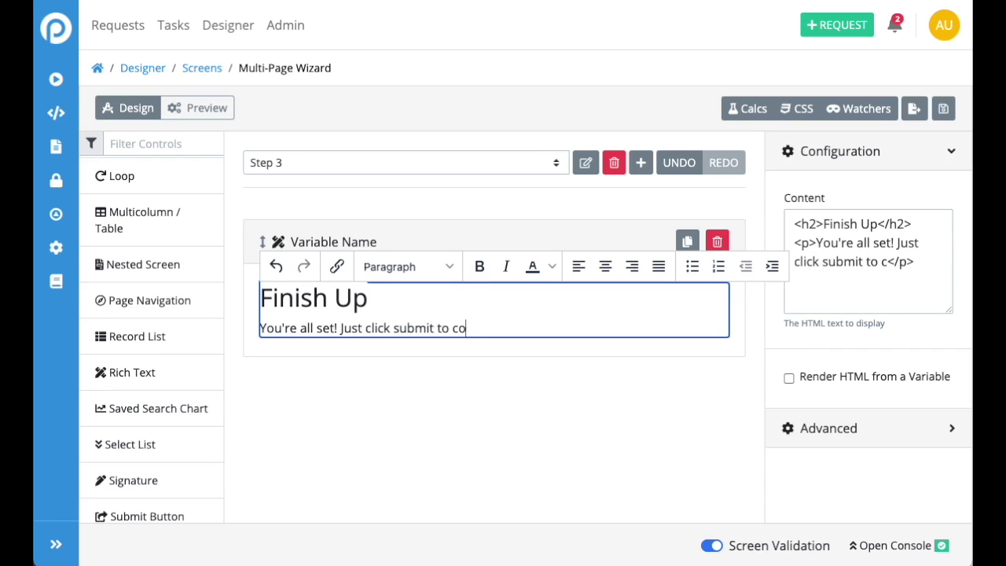
text(mplete yrou s)
key(BackSpace)
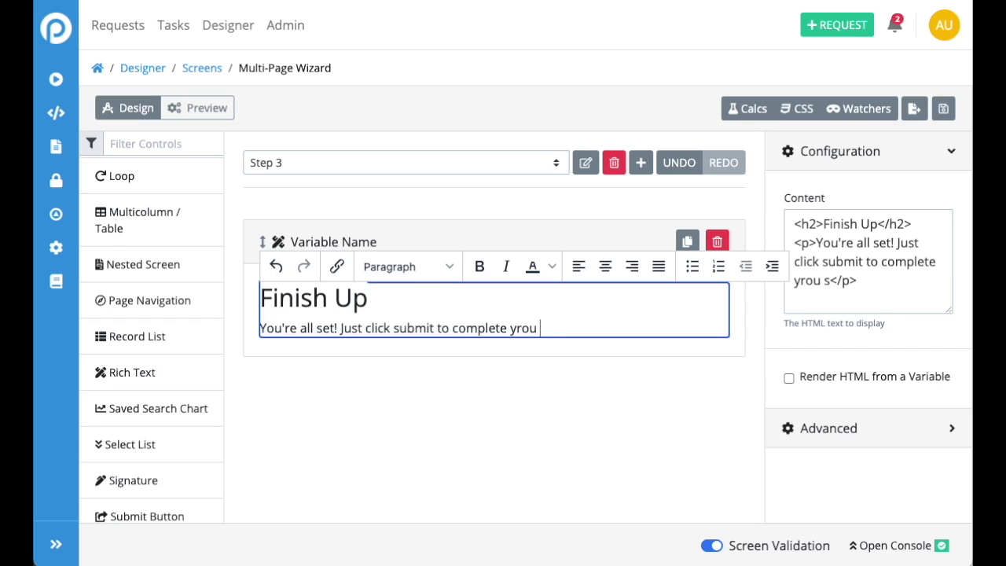
key(BackSpace)
key(BackSpace)
key(BackSpace)
key(BackSpace)
text(our screen.)
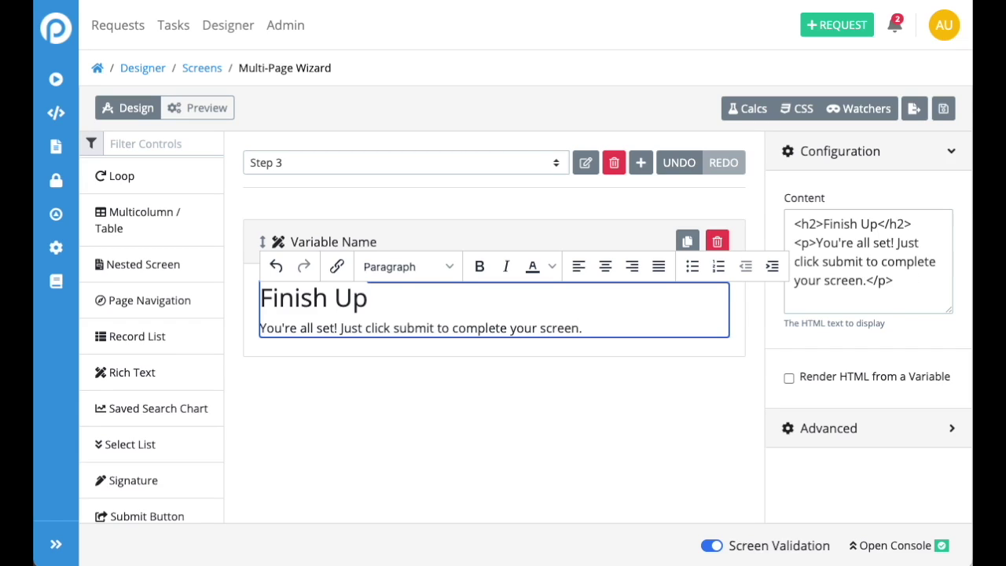
click(566, 443)
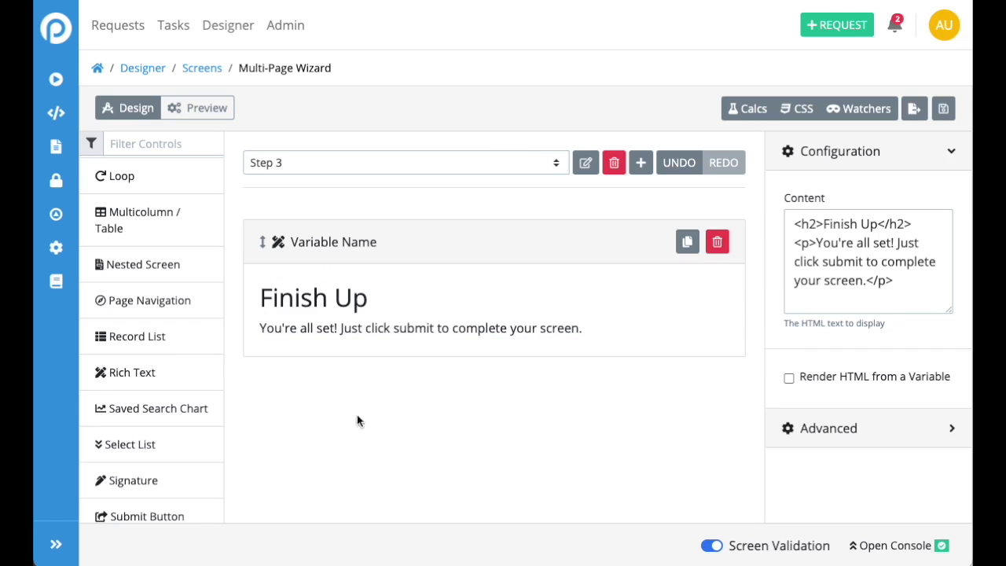
Add a Submit Button under the Finish Up text and label it 'Save Form'
scroll(168, 404, down, 1)
drag(139, 473, 362, 414)
drag(865, 224, 716, 209)
text(Save Form)
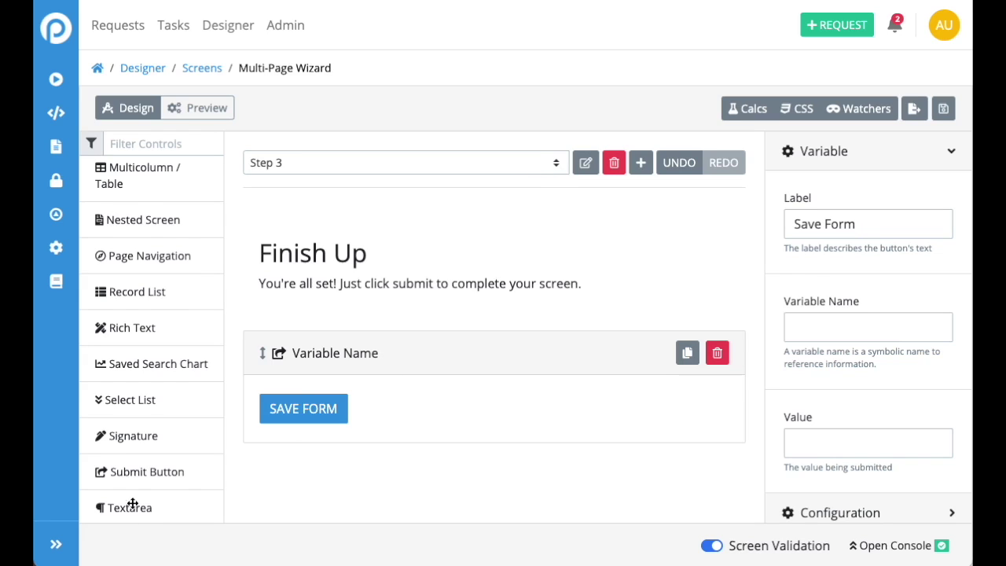
scroll(118, 386, up, 3)
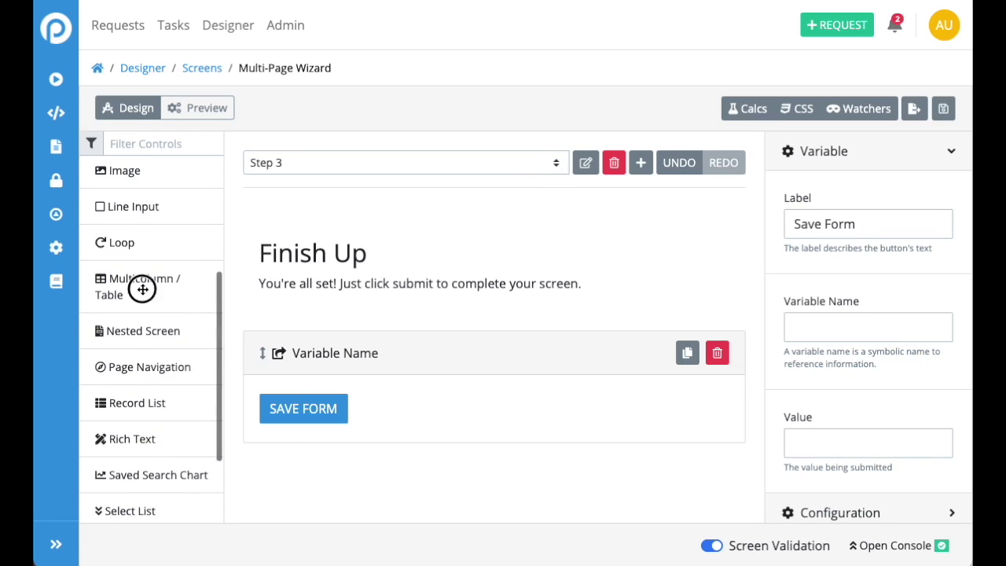
Add a two-column layout with Save Form on the right and a Page Navigation button on the left
drag(143, 289, 393, 339)
drag(397, 468, 596, 383)
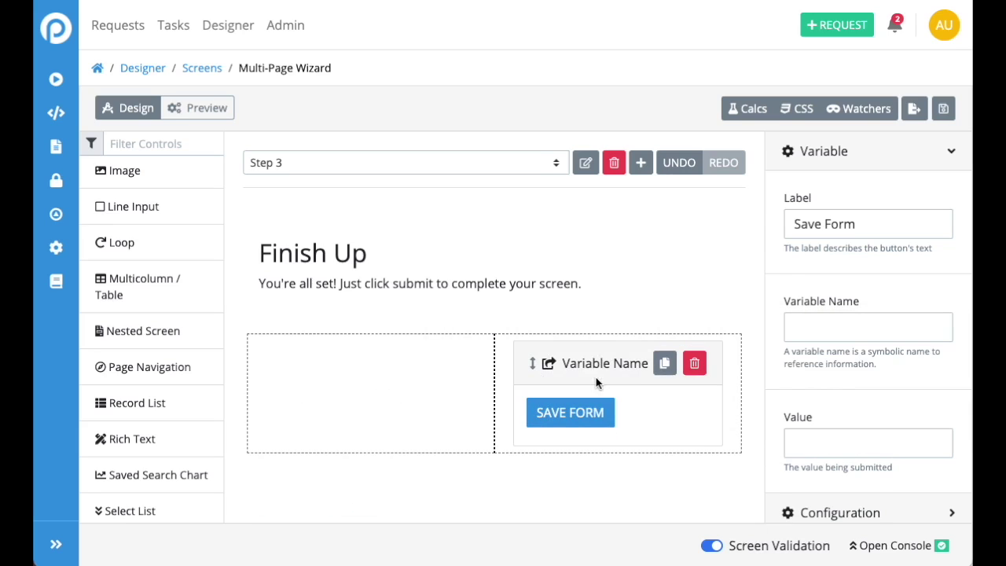
drag(138, 366, 311, 383)
click(329, 376)
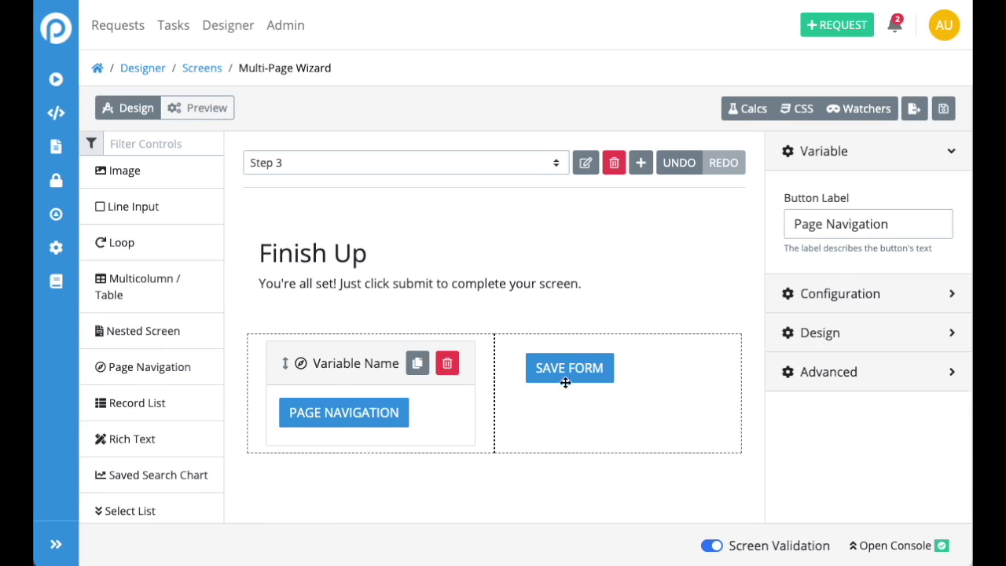
click(581, 364)
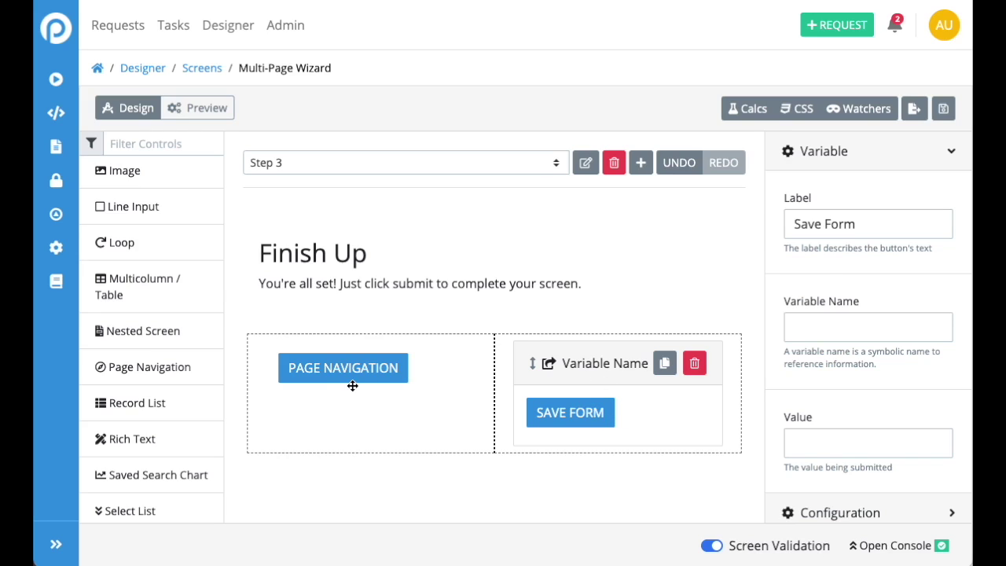
click(352, 385)
click(535, 386)
click(388, 385)
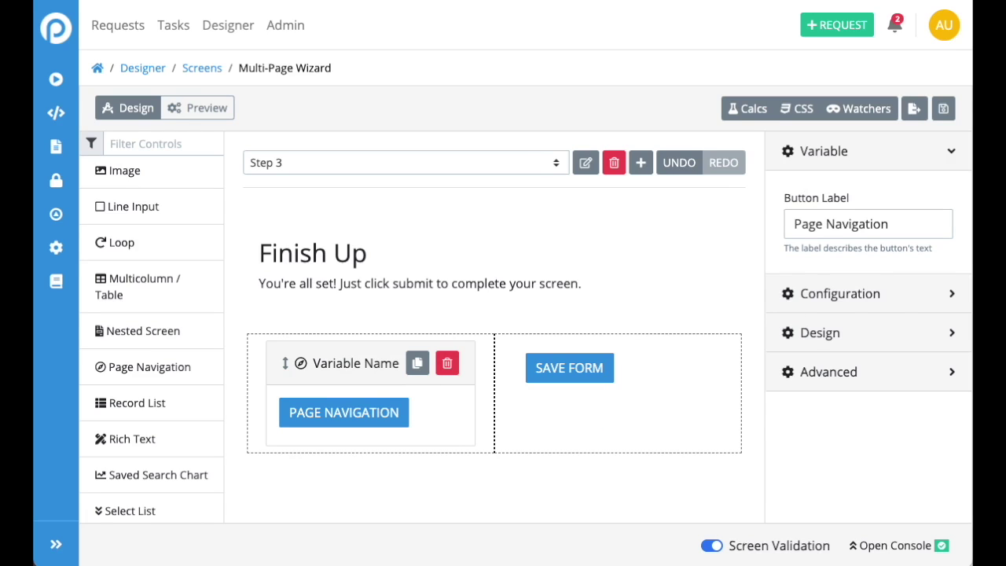
Label the navigation button '< GO BACK' and set its destination to Step 2
drag(918, 233, 704, 209)
text(< PR)
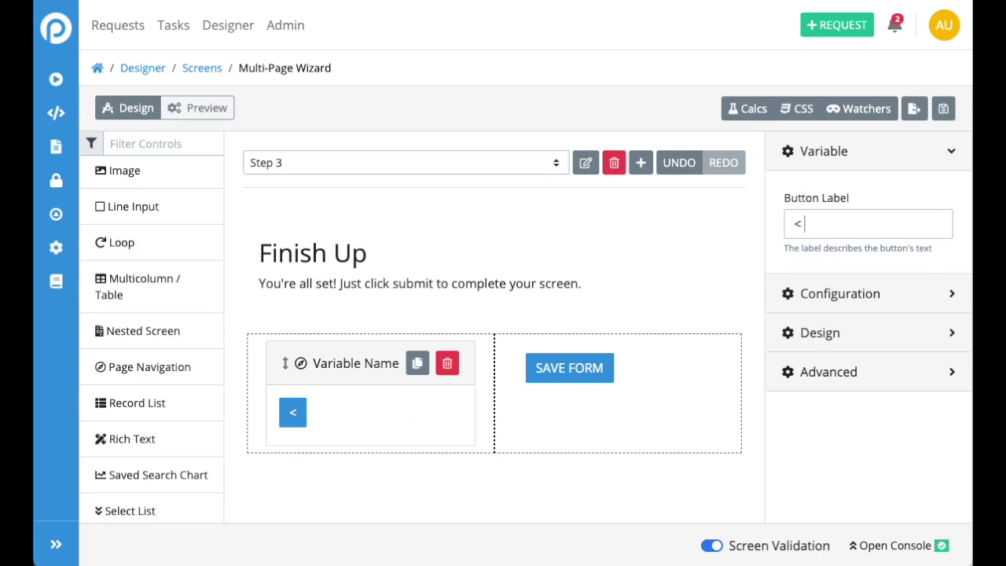
key(BackSpace)
key(BackSpace)
text(BA)
key(BackSpace)
key(BackSpace)
text(GO)
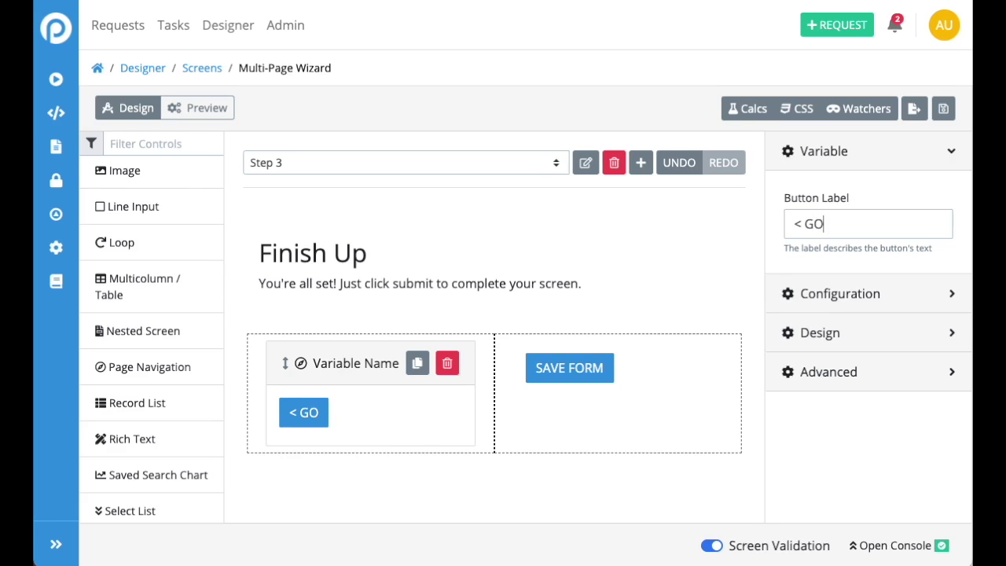
text( BACK)
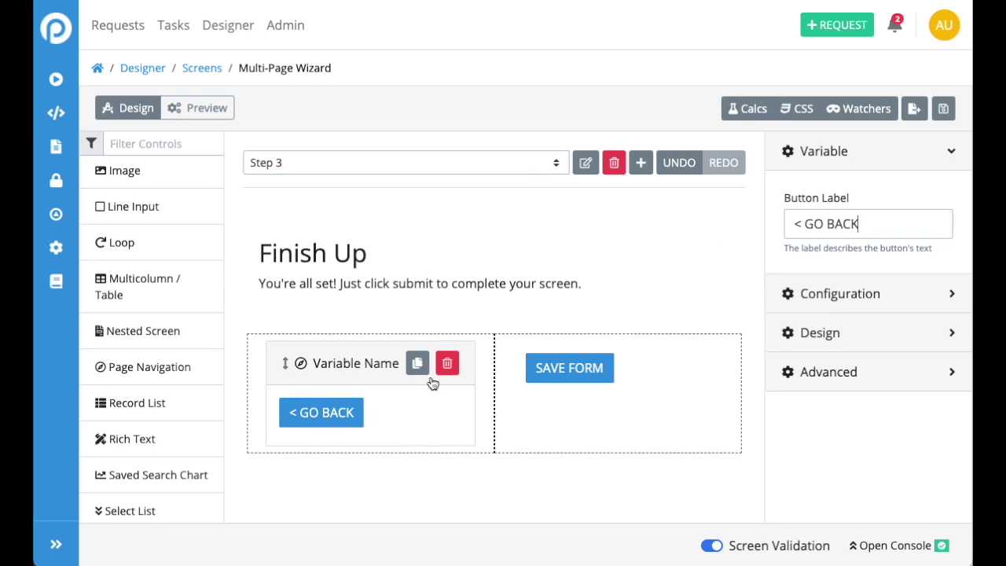
click(869, 305)
click(856, 268)
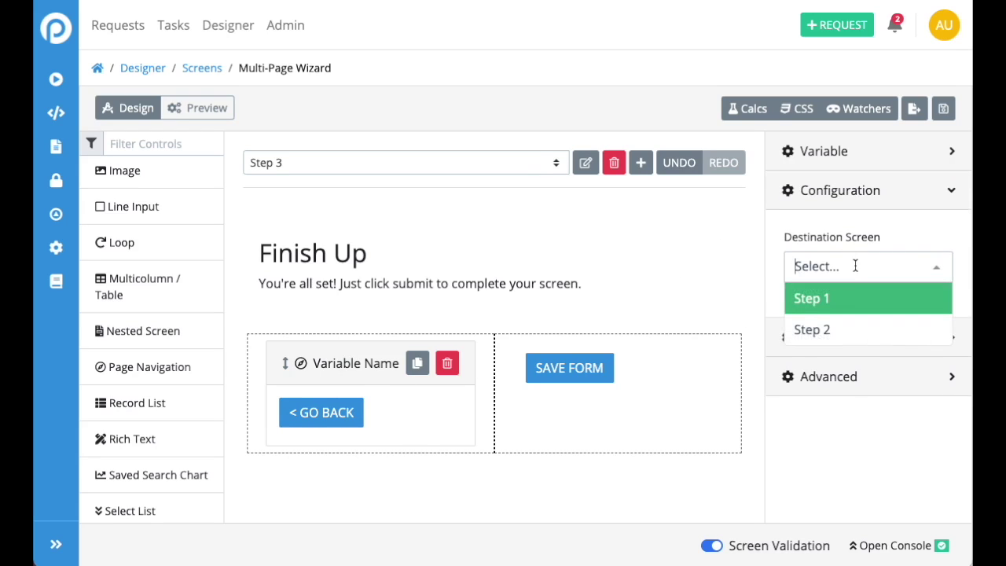
click(833, 322)
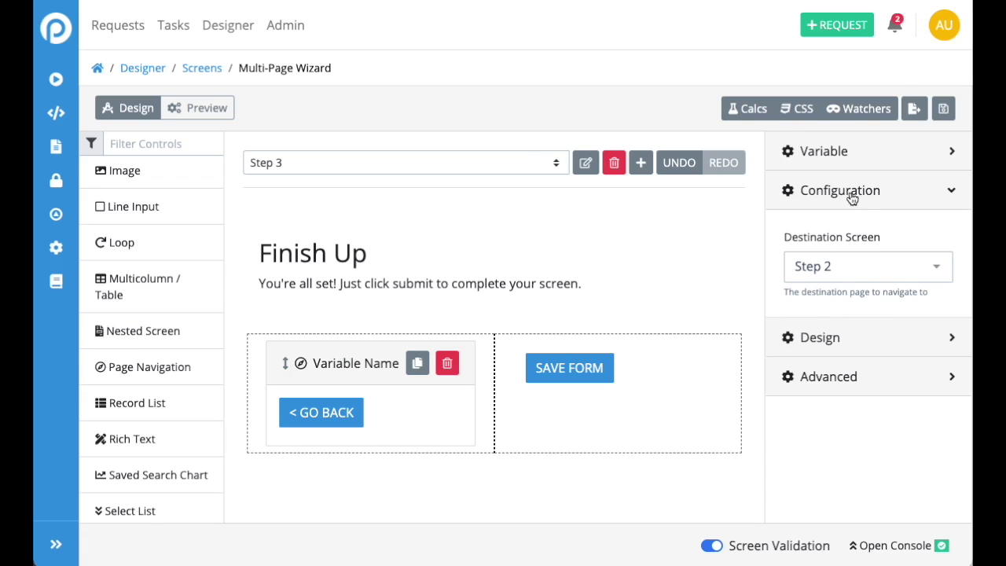
click(658, 261)
click(498, 156)
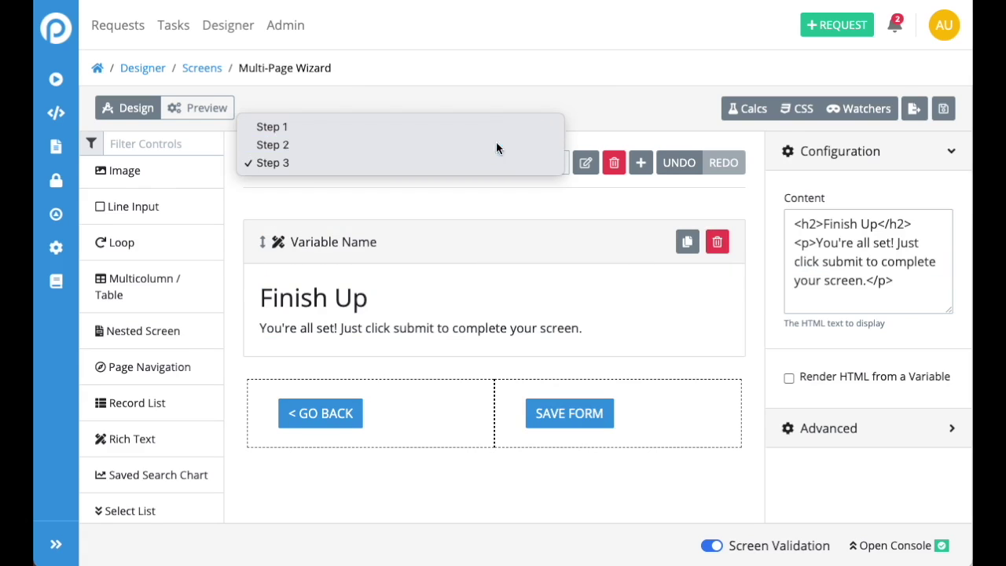
On Step 2, point NEXT PAGE to Step 3 and Go Back to Step 1
click(496, 147)
click(555, 391)
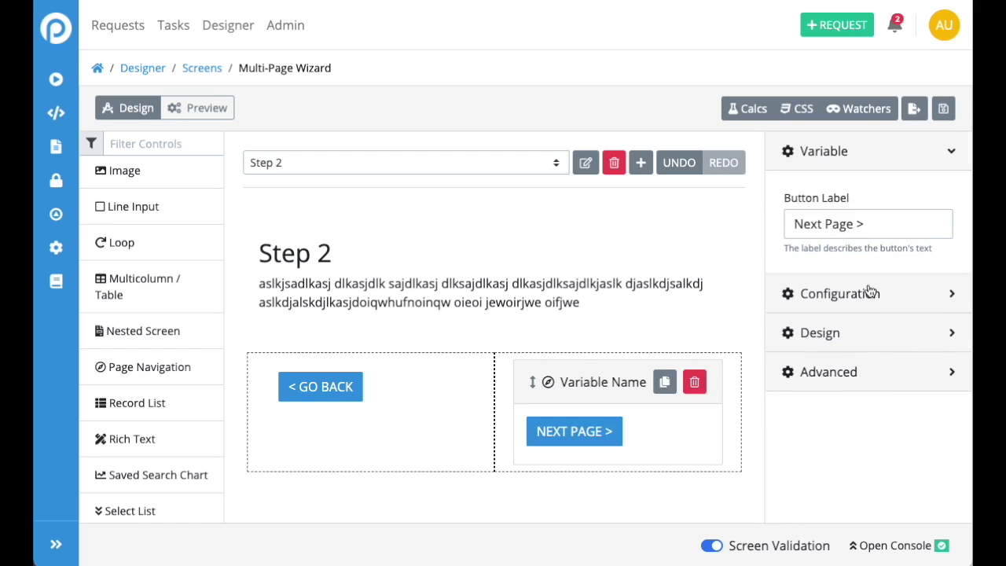
click(835, 292)
click(838, 276)
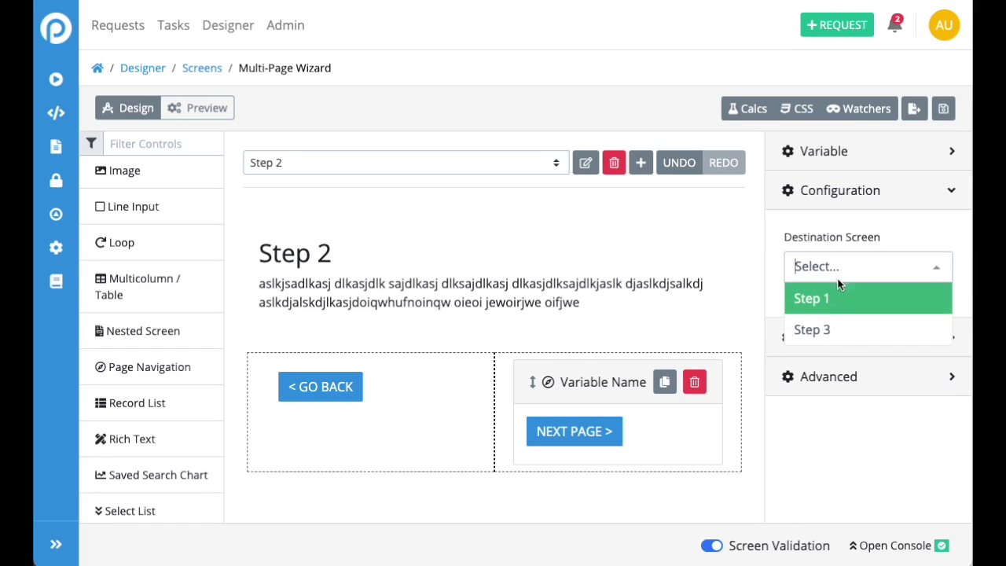
click(812, 329)
click(321, 386)
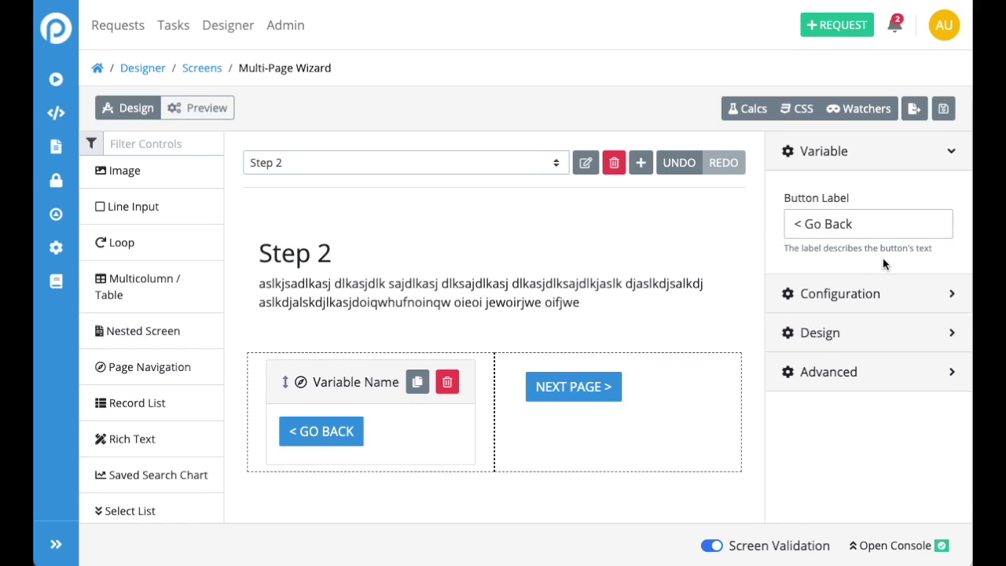
click(833, 293)
click(835, 271)
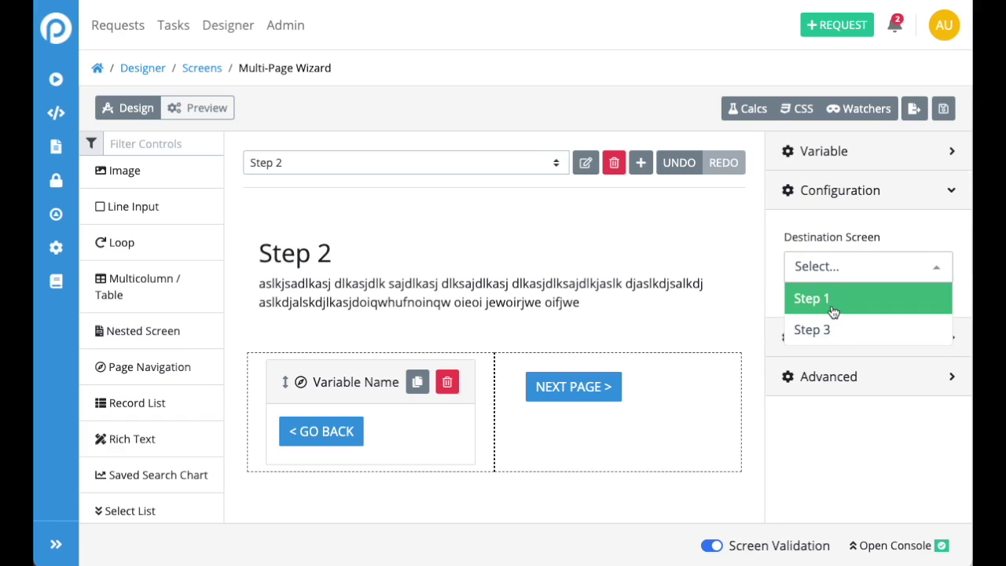
click(833, 310)
Point Step 1's Next Step button to Step 2, then preview the wizard
click(567, 172)
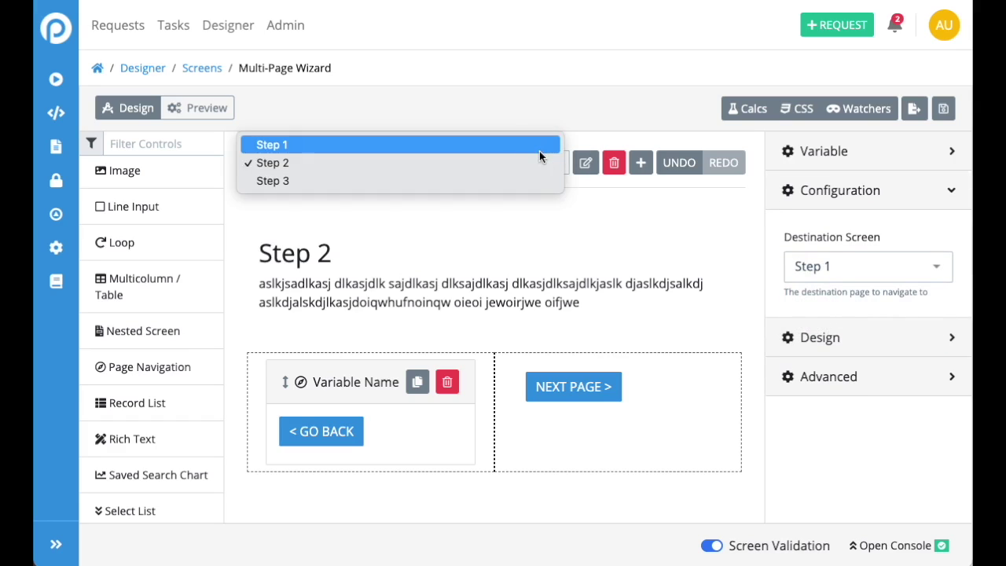
click(494, 147)
scroll(456, 348, down, 1)
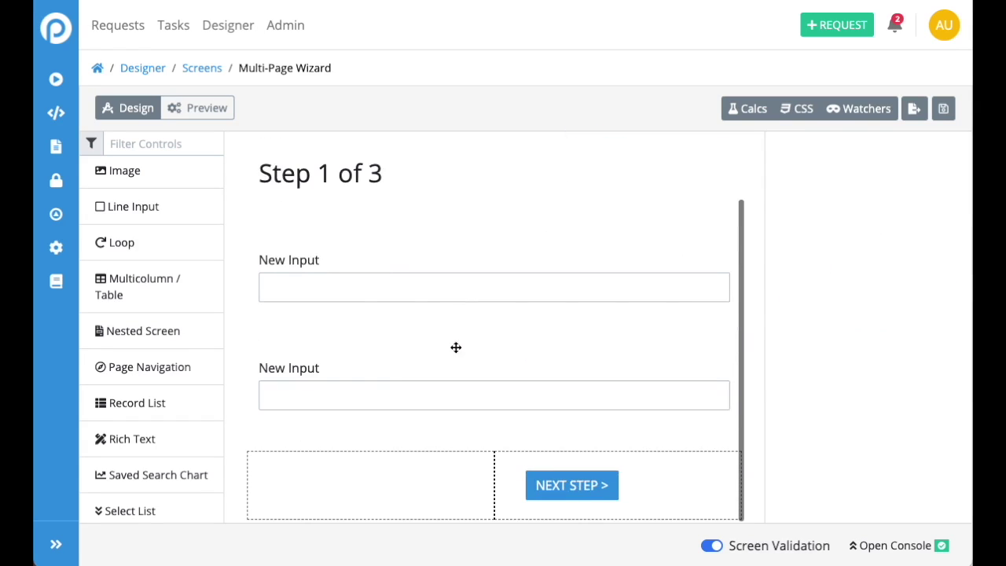
click(559, 483)
click(829, 293)
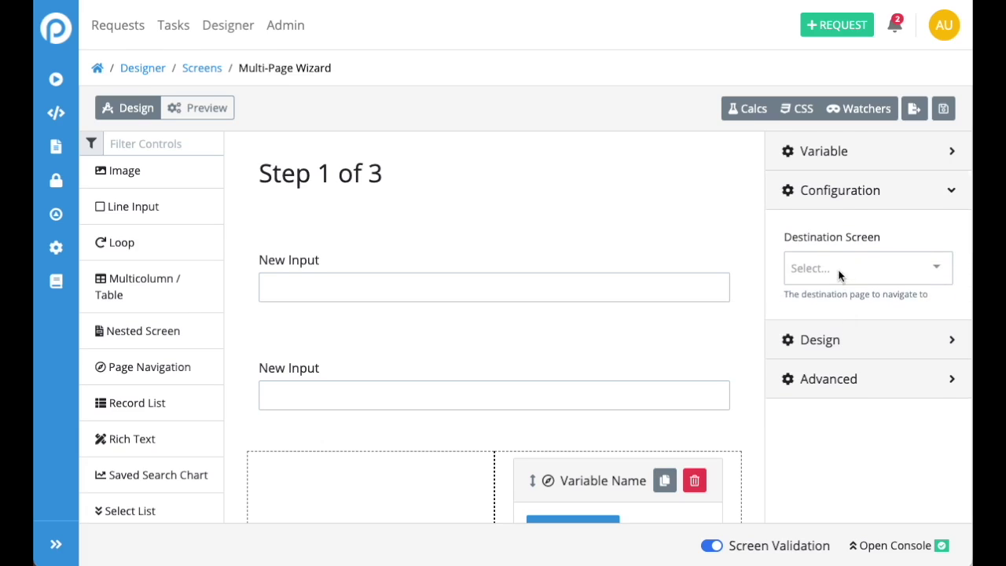
click(839, 273)
click(842, 305)
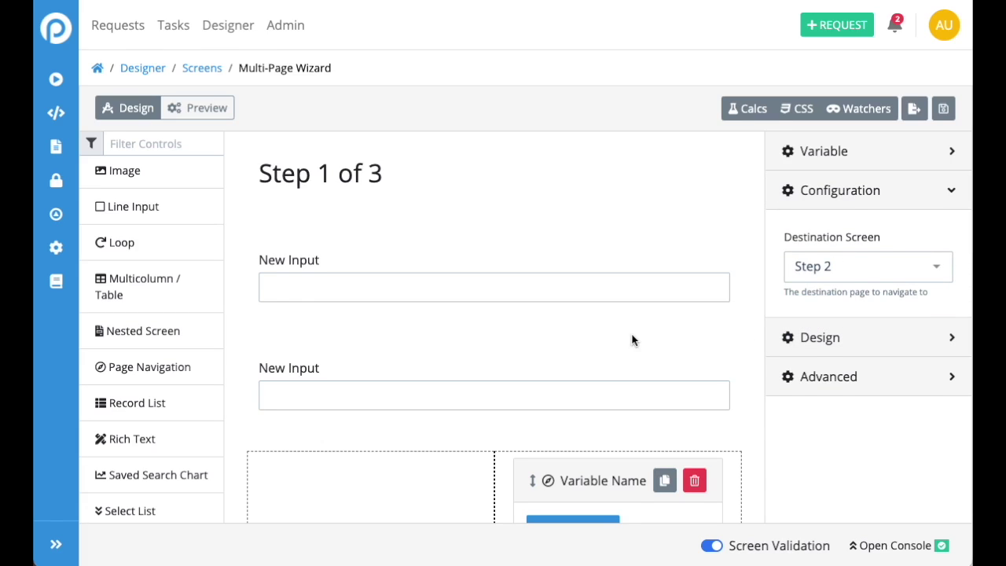
click(176, 107)
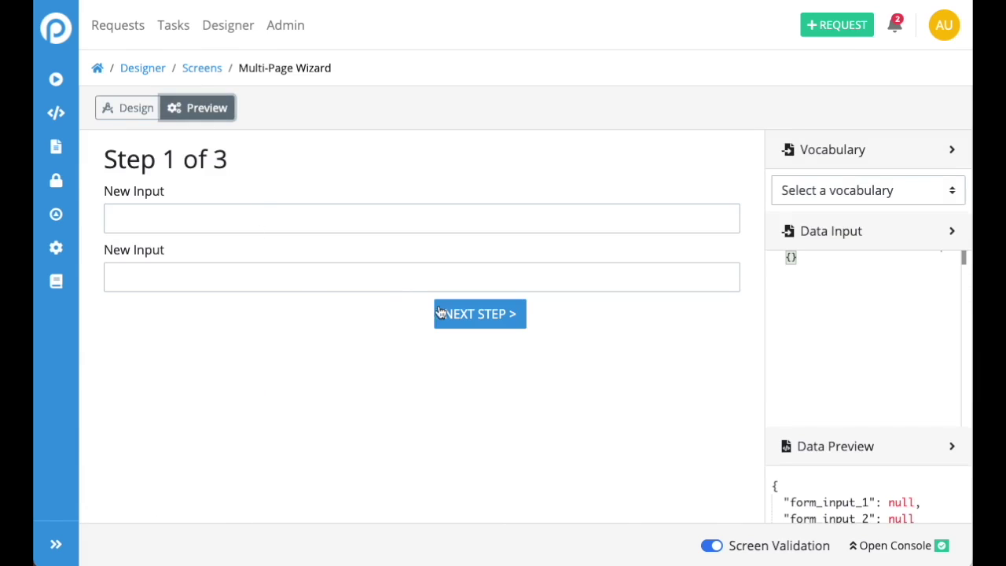
Advance through the wizard to Finish Up, submit with Save Form, and dismiss the alert
click(474, 315)
click(492, 246)
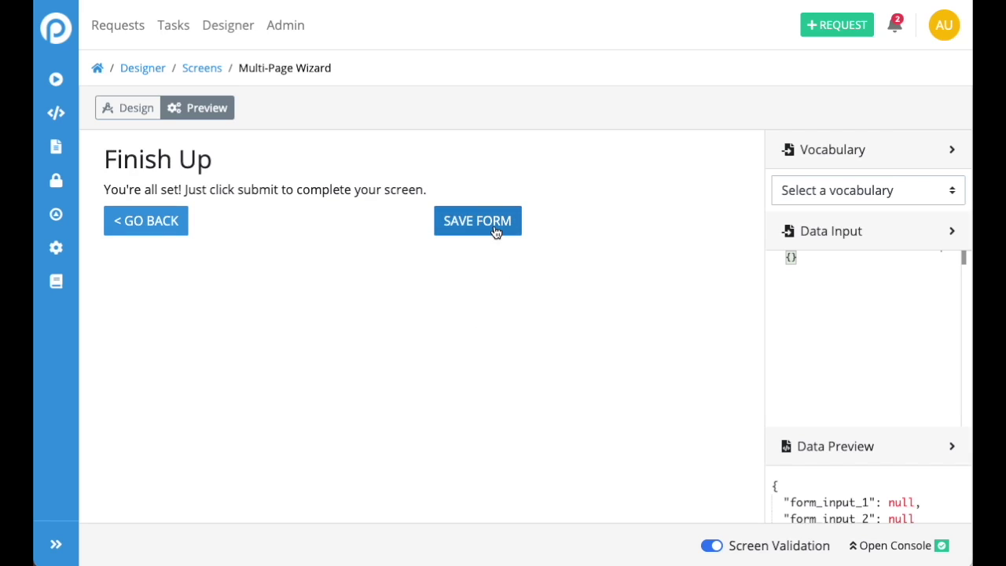
click(493, 228)
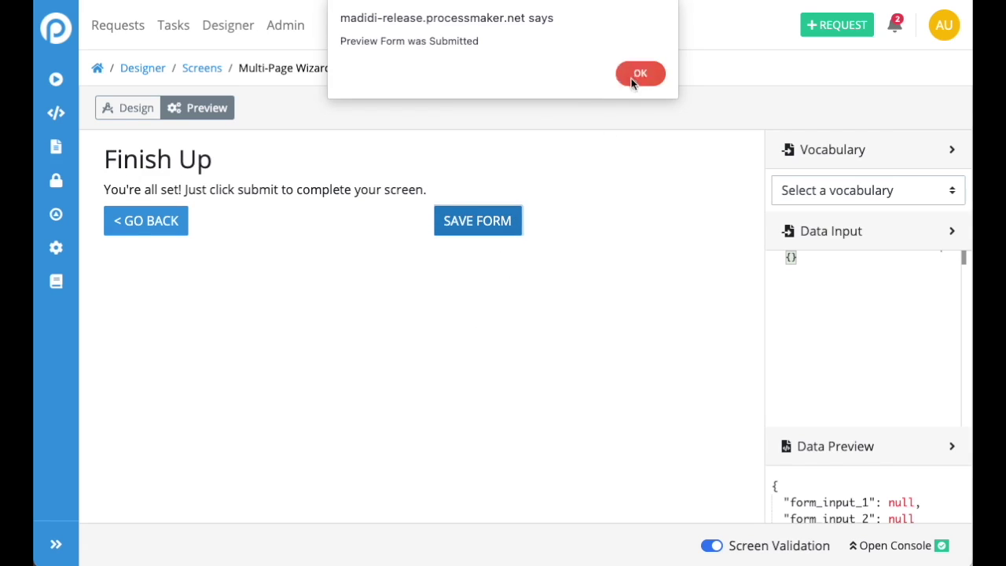
click(634, 79)
Return the preview to Step 1 of 3 and switch back to Design mode
click(175, 224)
click(161, 236)
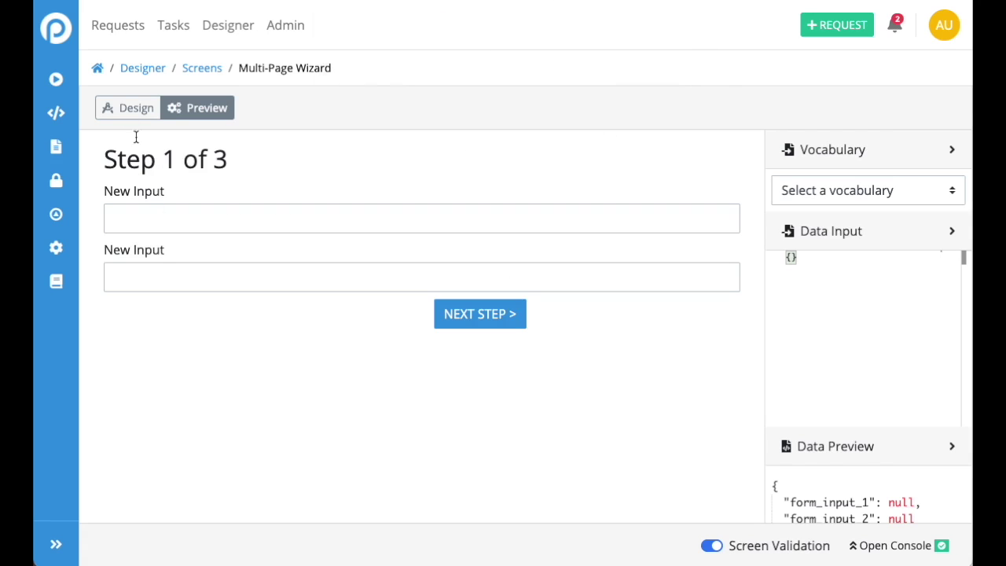
click(129, 110)
Rename the first Step 1 input to variable Name with label 'Your Name'
scroll(380, 266, down, 1)
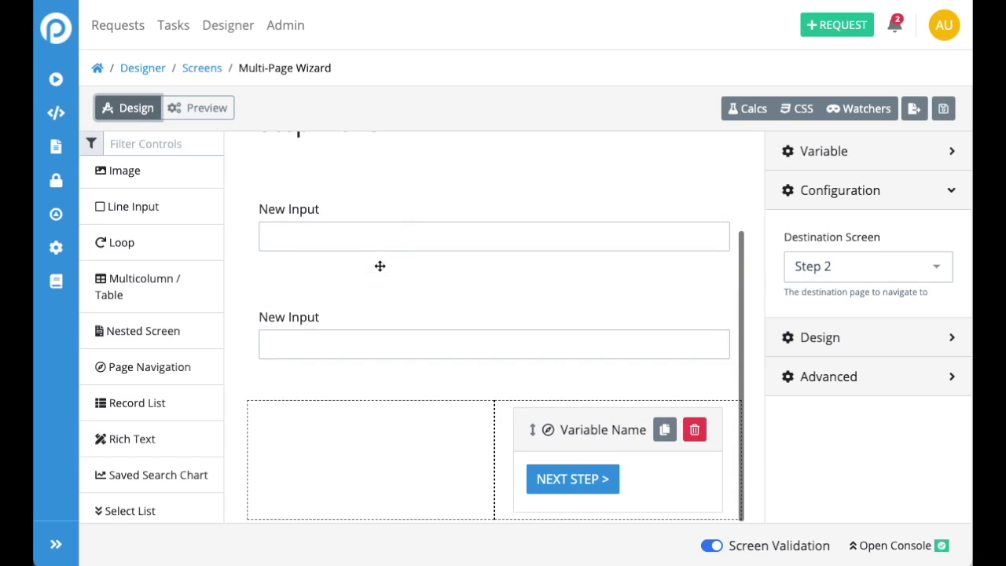
click(393, 238)
drag(892, 223, 760, 226)
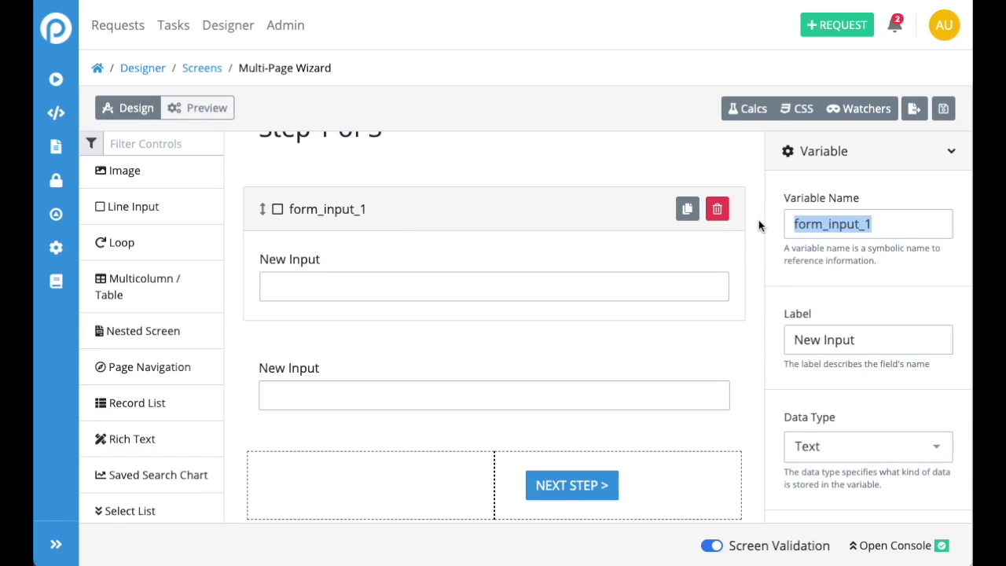
text(Name)
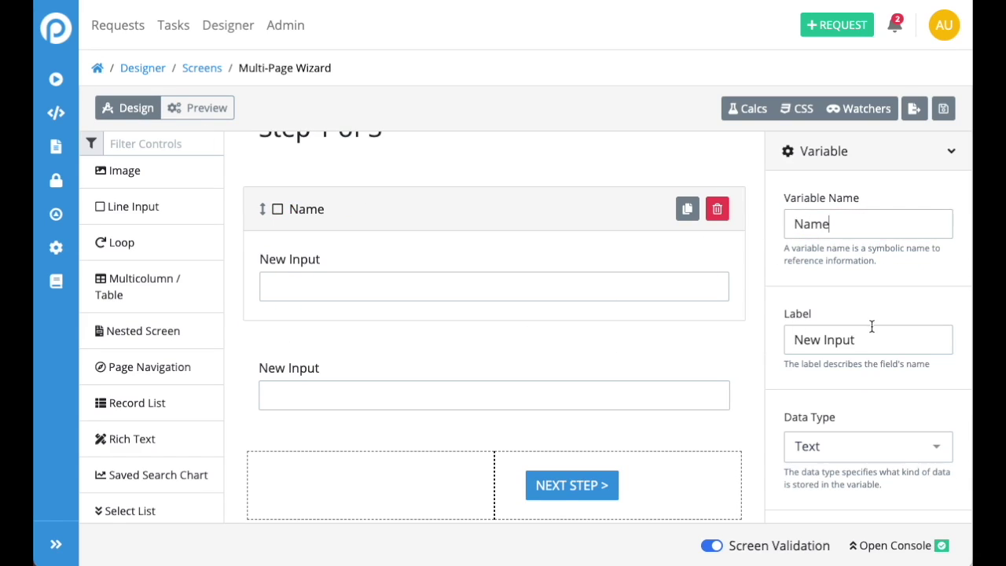
triple_click(872, 327)
text(Your N)
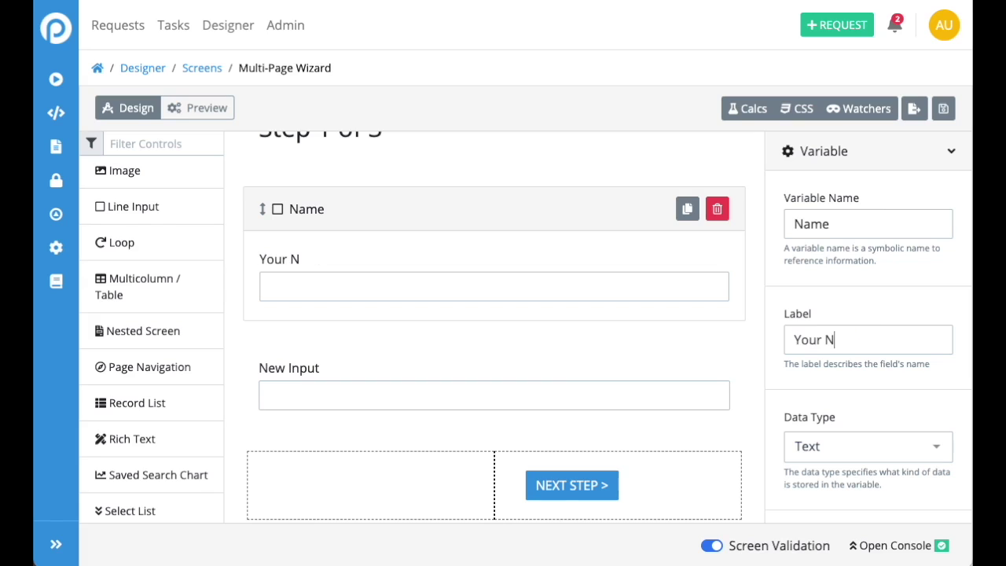
text(ame)
Rename the second Step 1 input to variable Email with label 'Email'
click(648, 386)
click(939, 231)
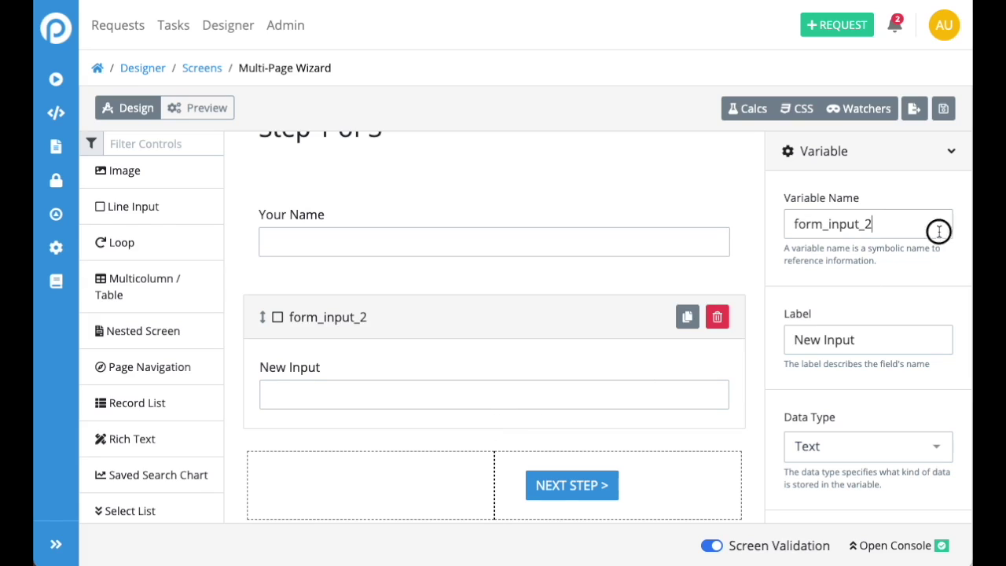
drag(940, 231, 742, 227)
text(Email)
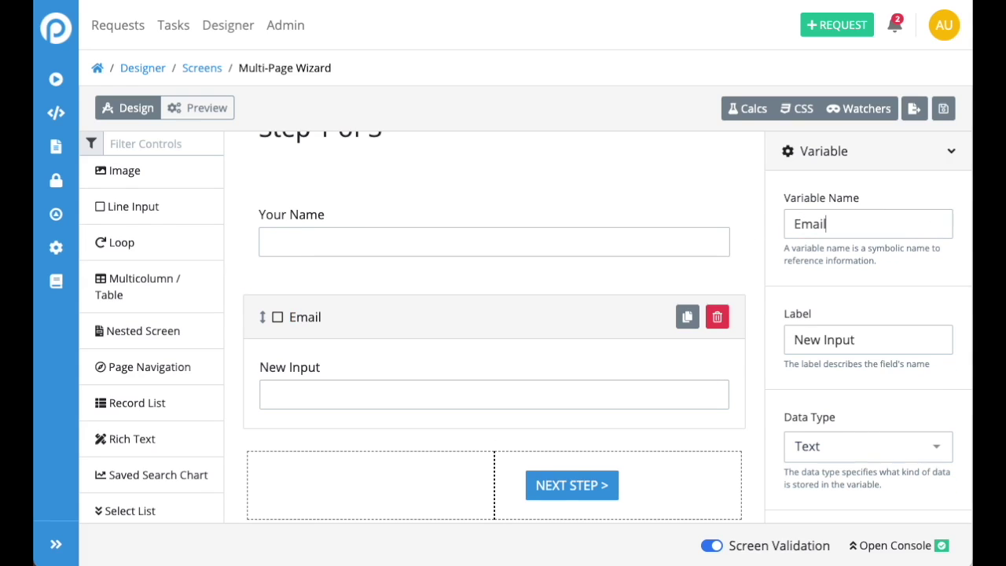
key(Tab)
text(Email)
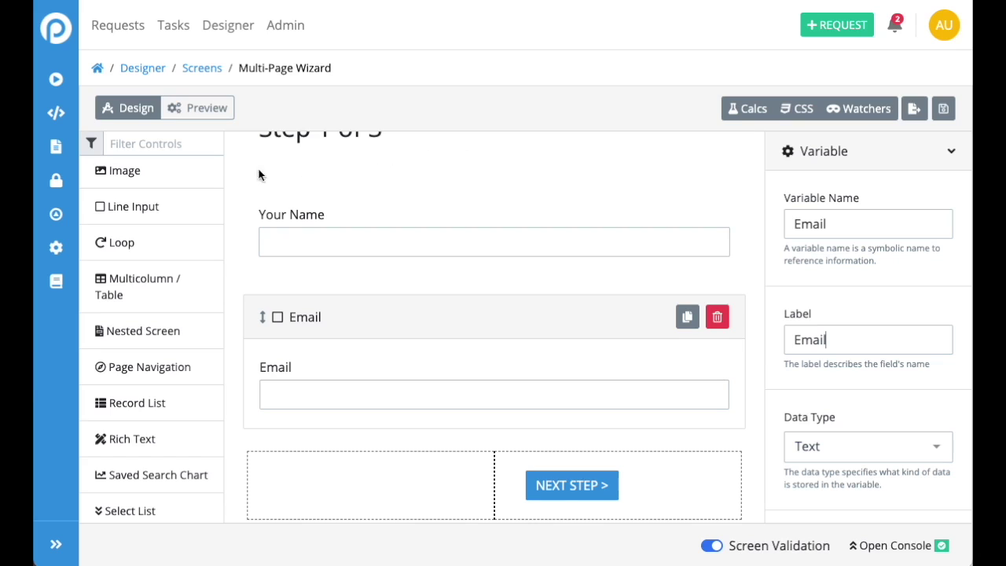
scroll(459, 200, up, 3)
Show the Step 2 page and place a Textarea above its navigation buttons
click(532, 154)
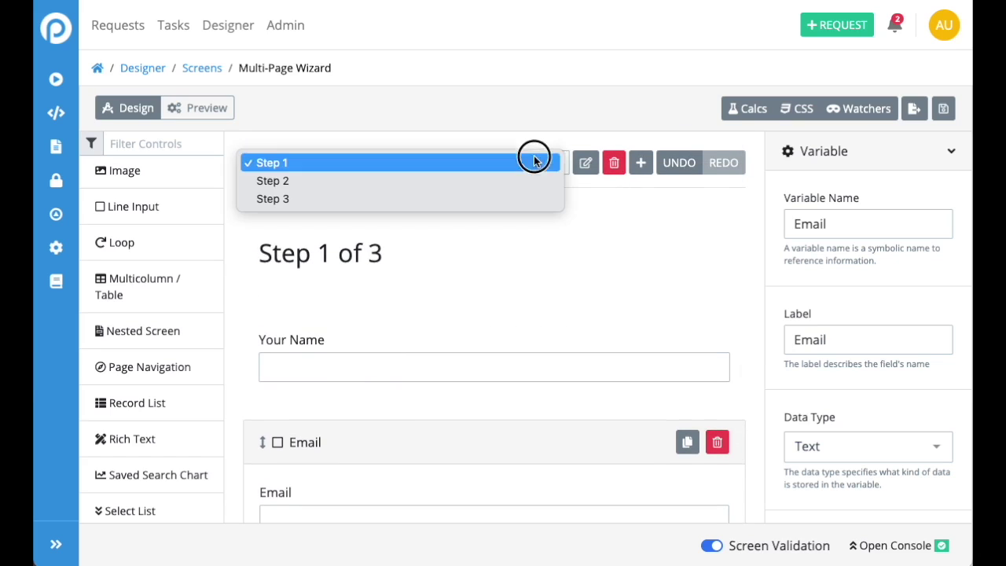
click(507, 180)
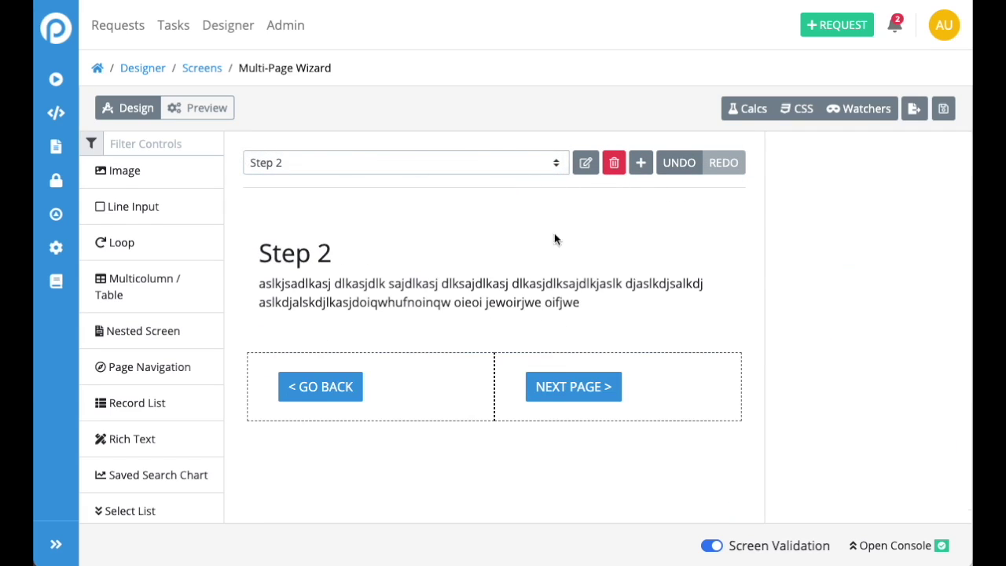
scroll(148, 367, down, 3)
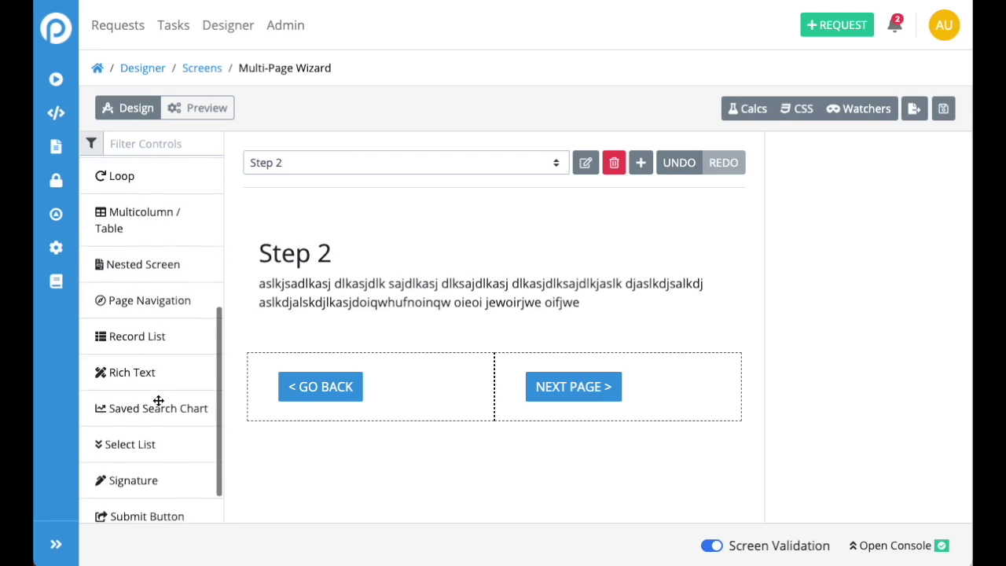
scroll(152, 398, up, 4)
scroll(118, 346, up, 2)
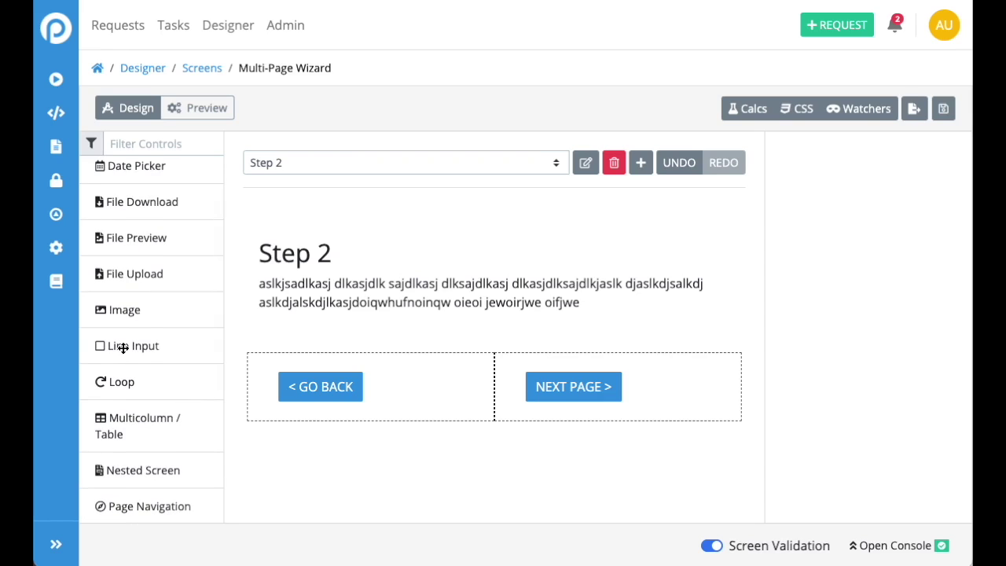
scroll(123, 348, down, 3)
scroll(124, 348, down, 1)
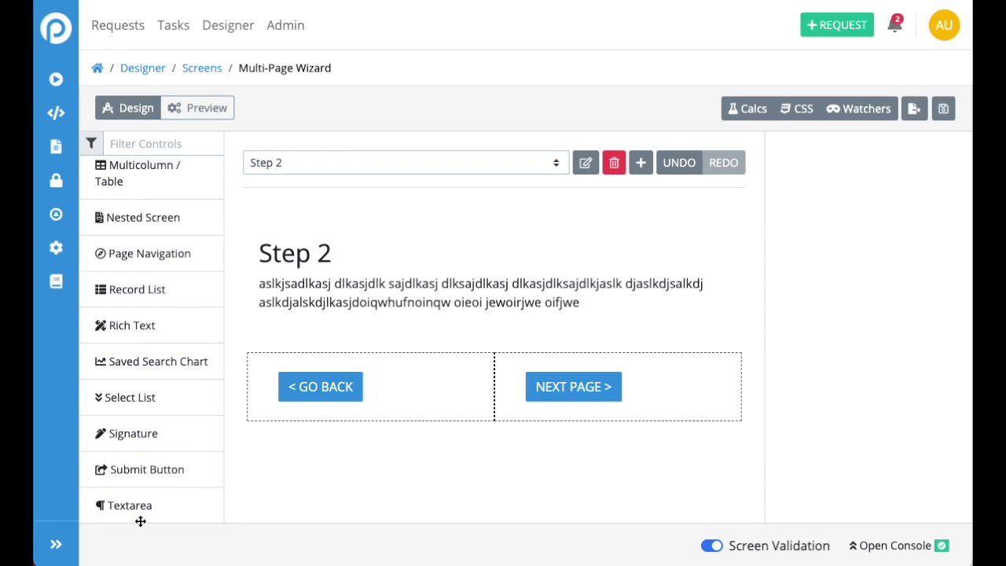
drag(135, 507, 404, 362)
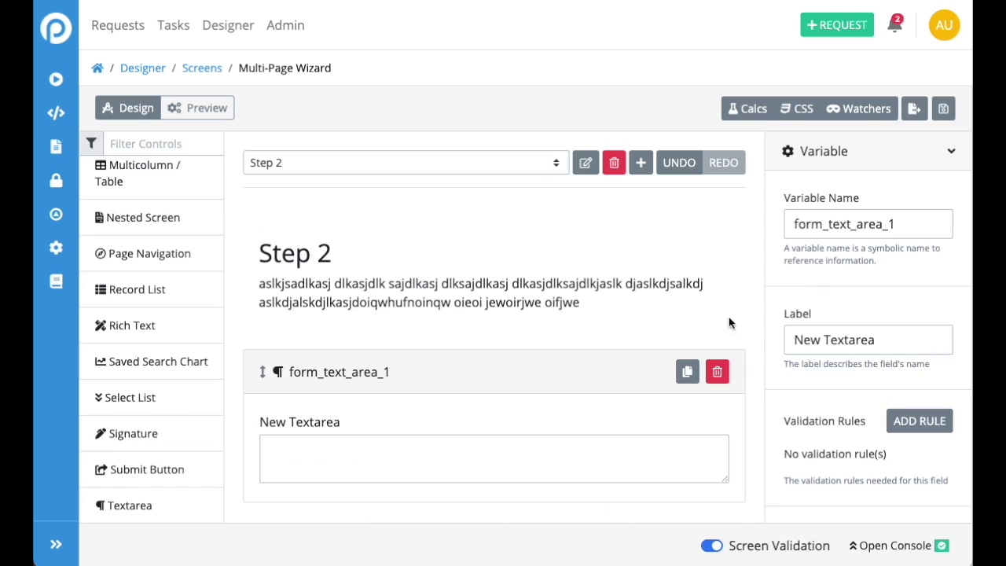
Set the textarea's variable name to about_you and its label to 'Tell me about you!'
double_click(887, 220)
text(about you)
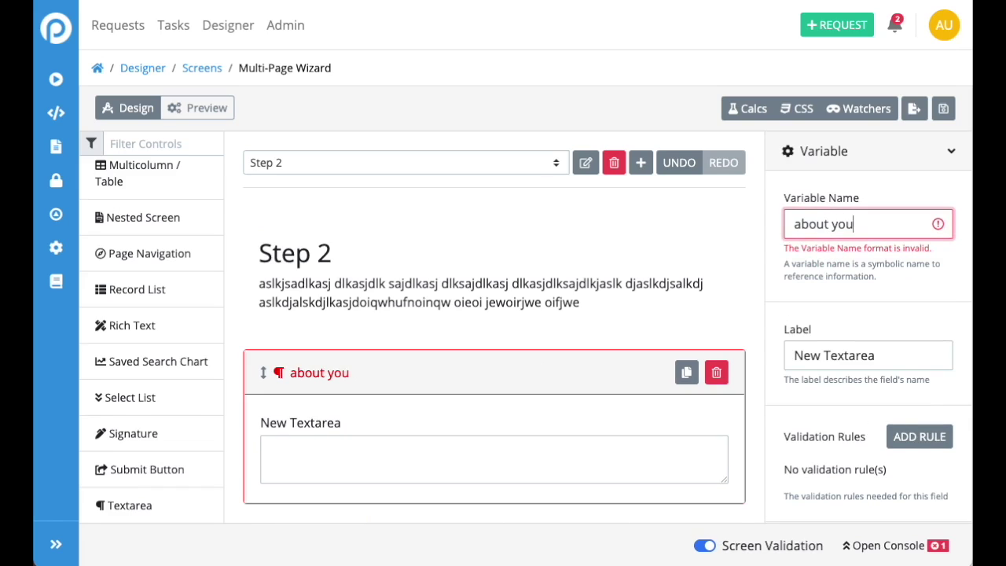
key(BackSpace)
key(BackSpace)
key(BackSpace)
key(BackSpace)
text(_you)
key(BackSpace)
text(you)
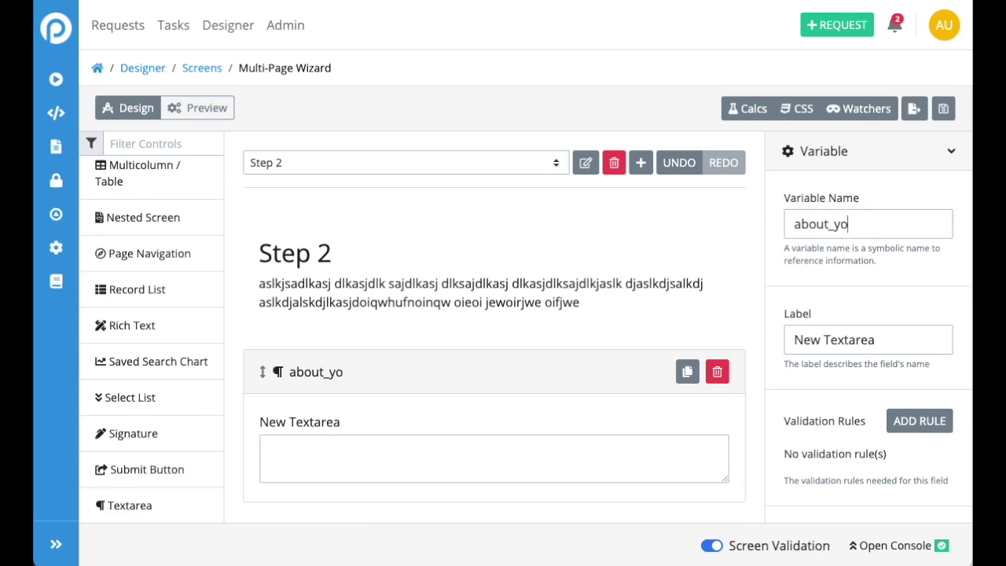
key(Tab)
text(Tell )
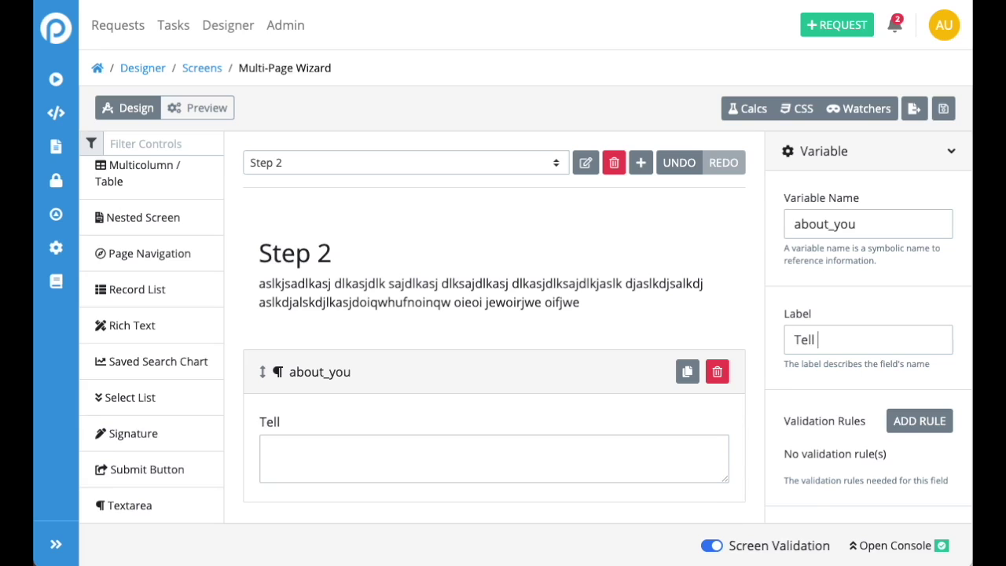
text(me about you!)
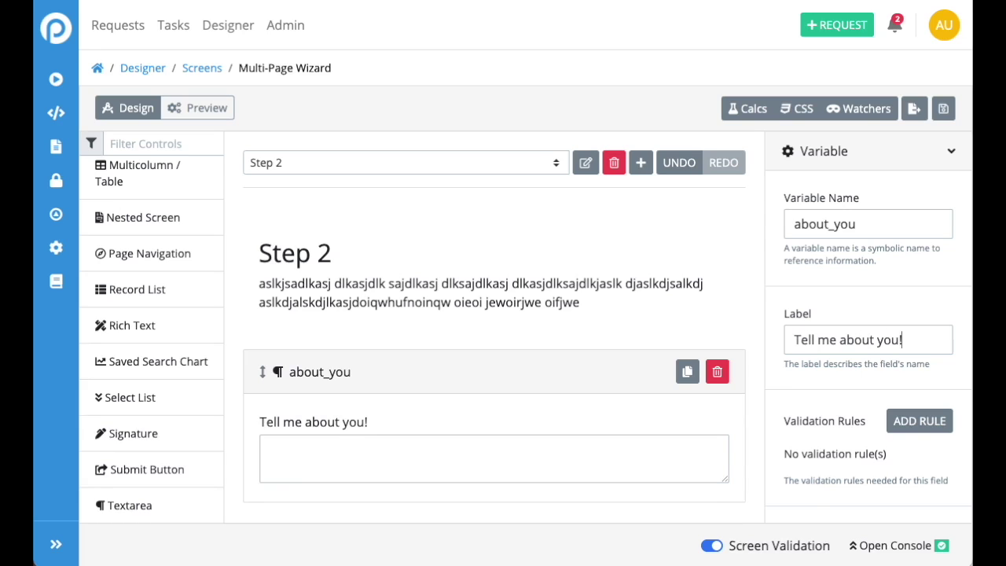
scroll(651, 259, down, 1)
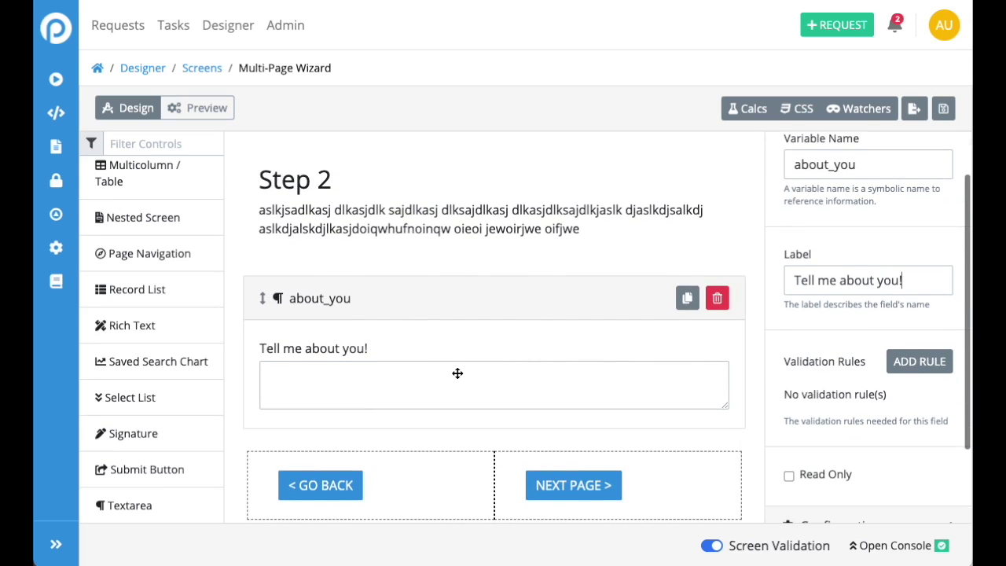
scroll(897, 454, down, 1)
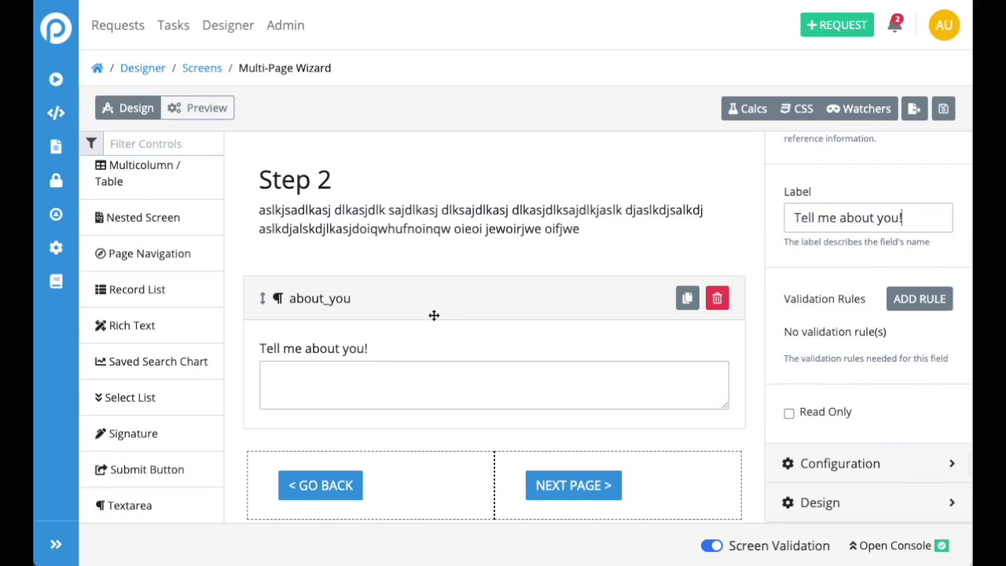
Enable Rich Text on the about_you textarea and change its Rows from 2 to 10
click(835, 466)
scroll(833, 346, down, 3)
double_click(825, 338)
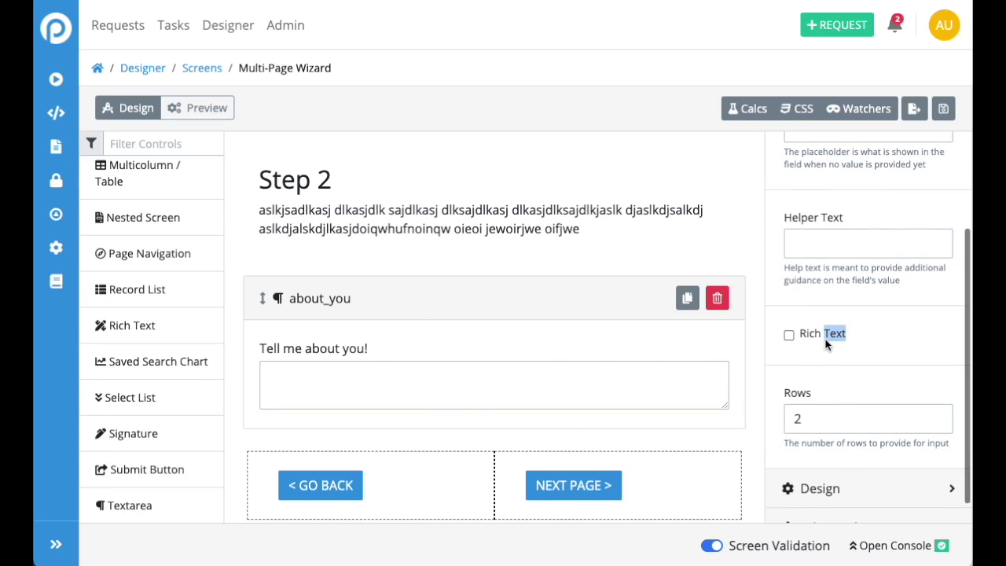
click(825, 338)
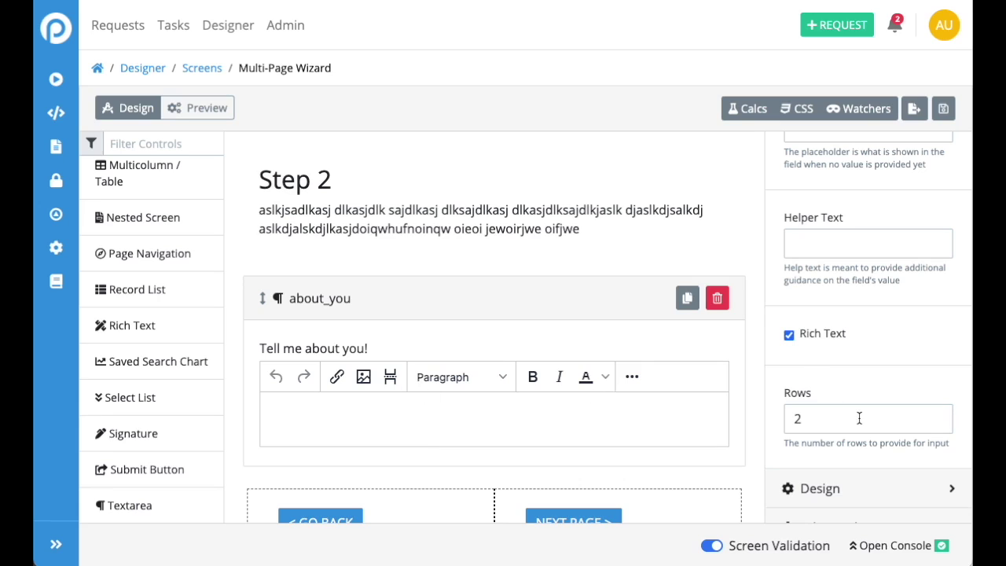
drag(859, 419, 734, 415)
text(10)
Preview the wizard form and put the cursor in the Your Name field
scroll(579, 386, down, 5)
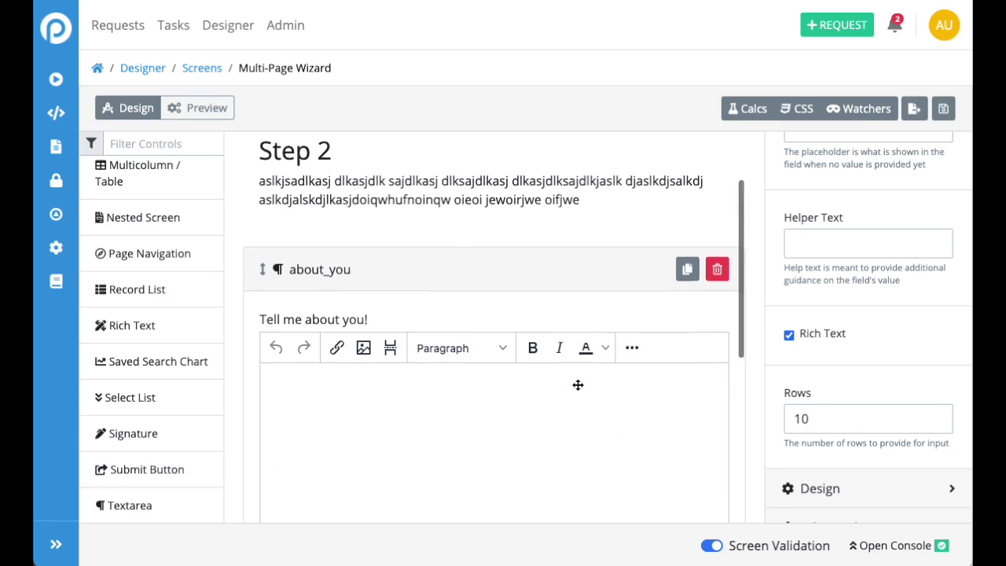
click(202, 108)
click(285, 220)
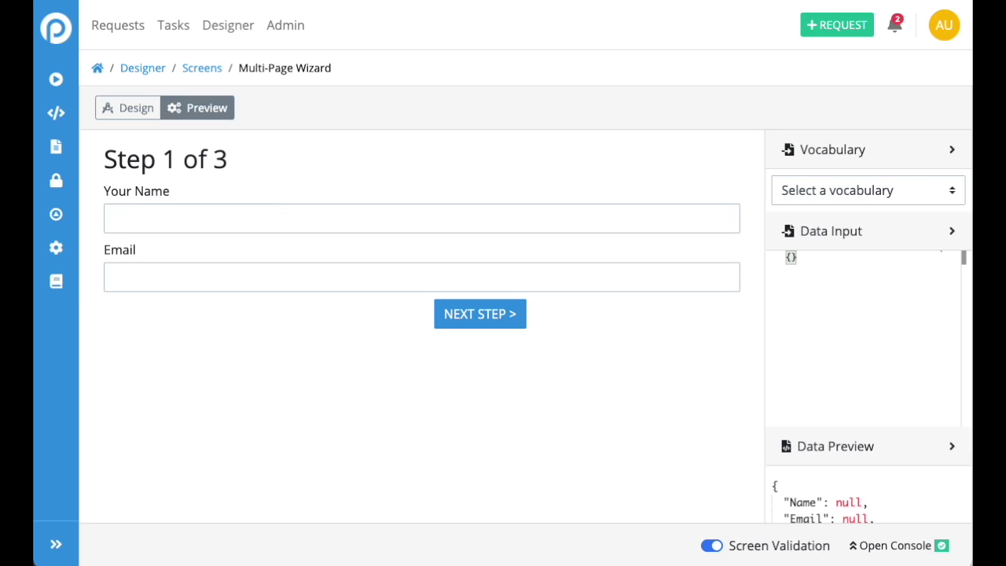
Enter a name and an email address on Step 1, then advance to Step 2's rich-text field
text(Alan)
key(Tab)
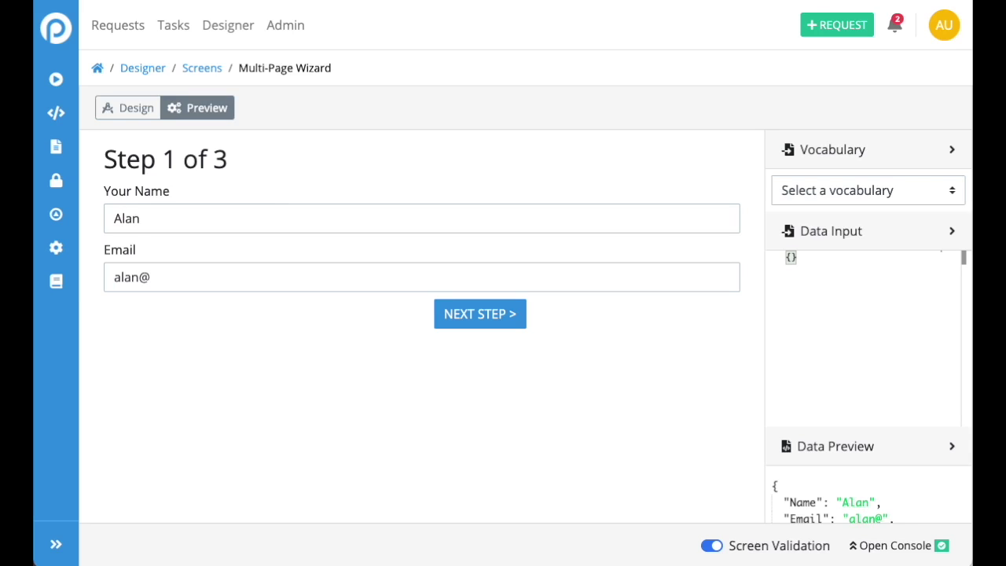
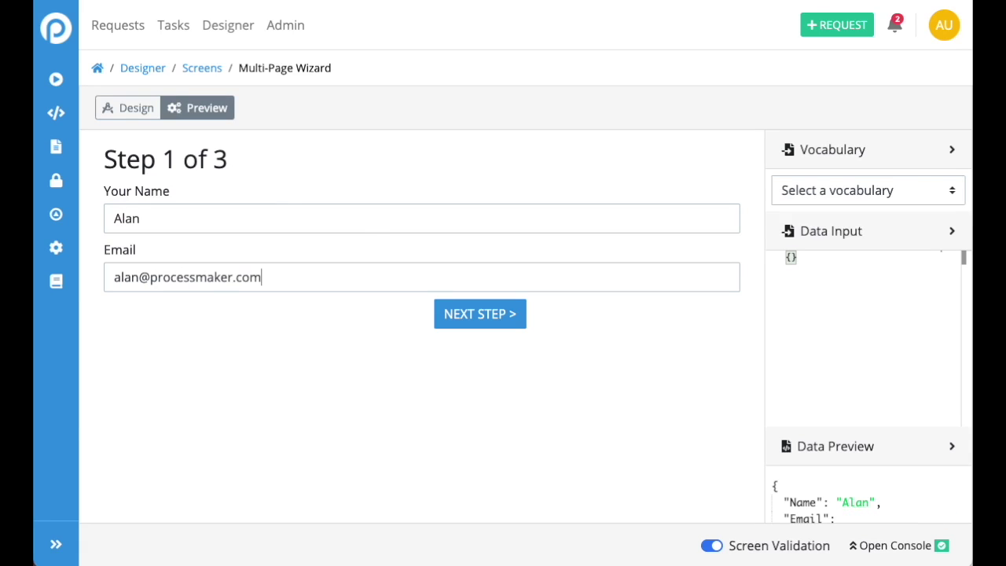
click(461, 327)
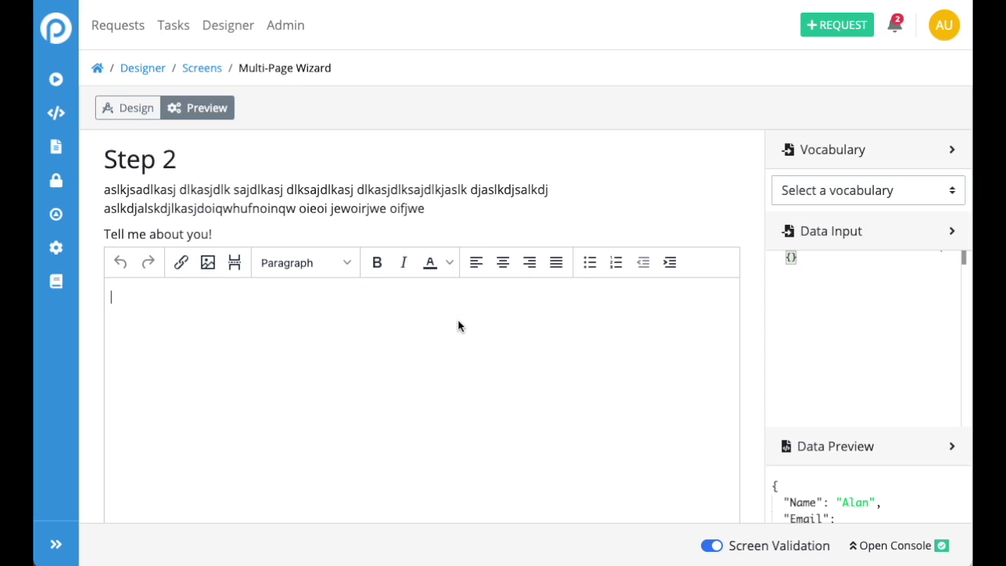
scroll(460, 327, down, 3)
scroll(459, 327, up, 1)
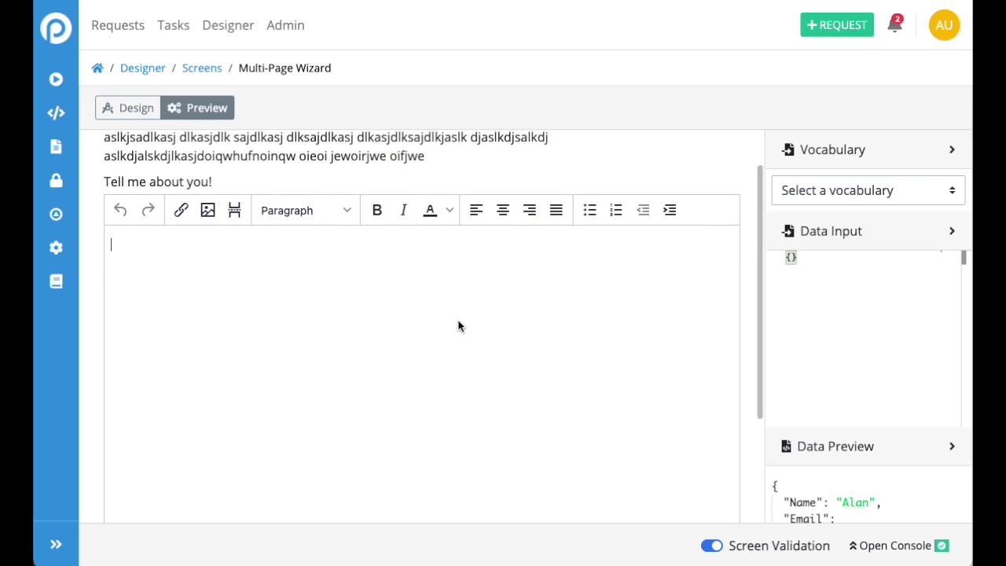
Search 'pirate ipsum' in a new Brave tab and open the pirateipsum.me site
key(super+t)
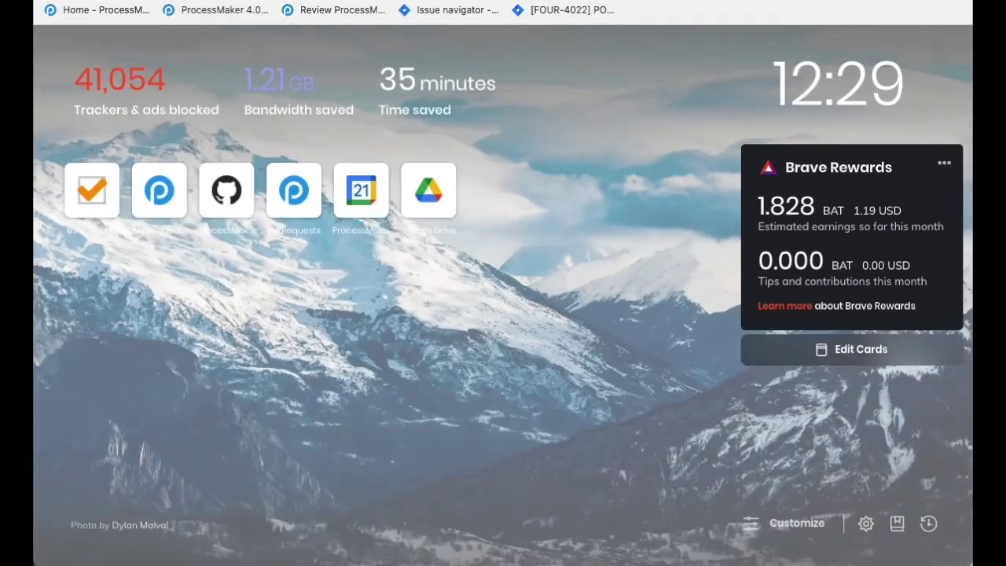
text(pria)
key(BackSpace)
key(BackSpace)
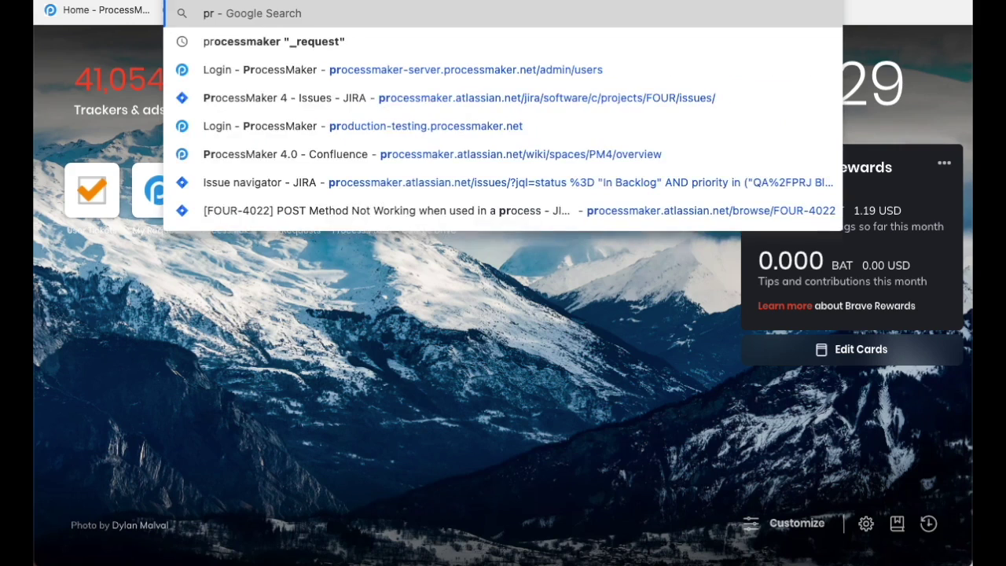
text(irate ispum)
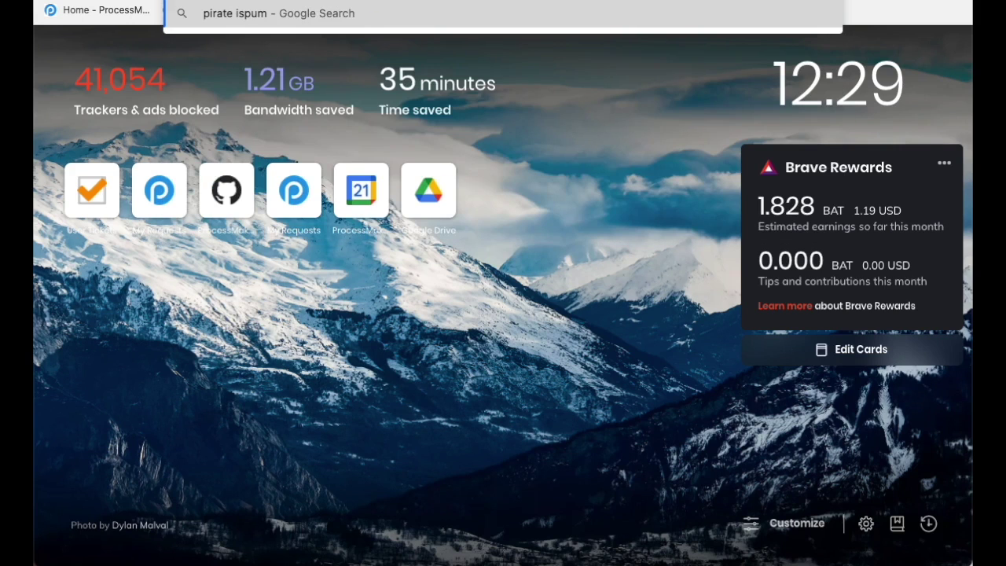
key(Return)
click(128, 229)
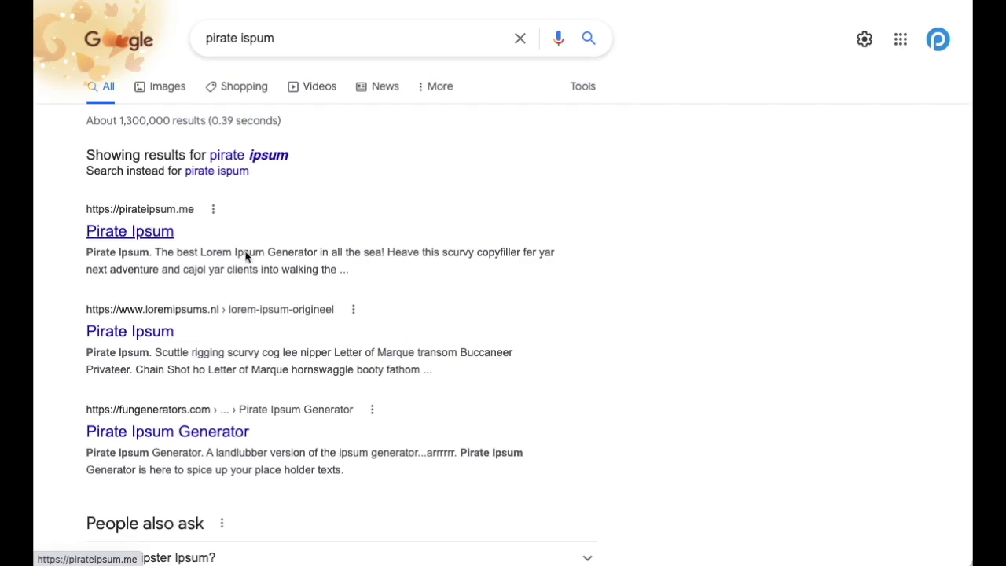
Select the three Pirate Ipsum paragraphs and copy them
scroll(575, 361, down, 5)
scroll(579, 354, down, 10)
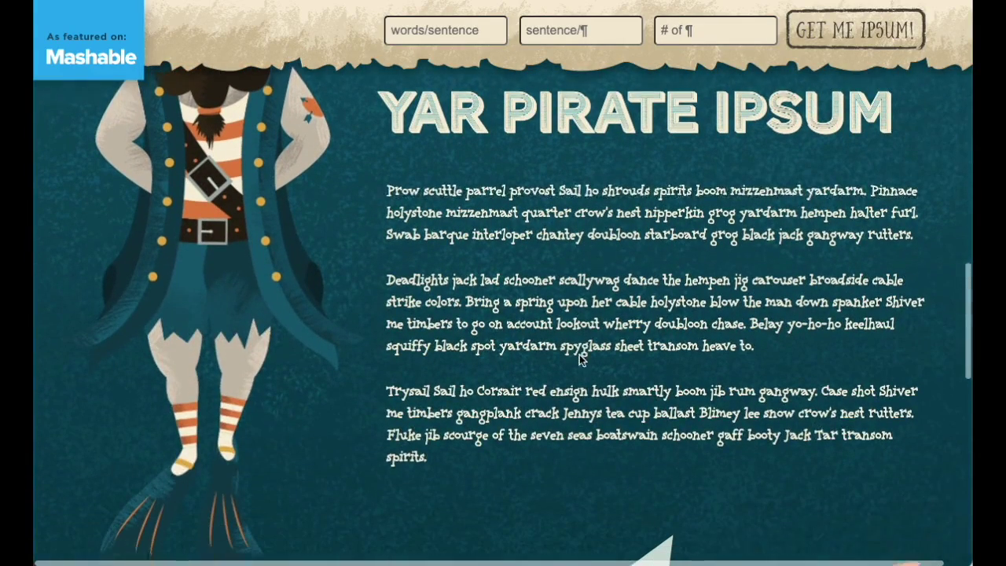
drag(438, 451, 384, 173)
right_click(385, 178)
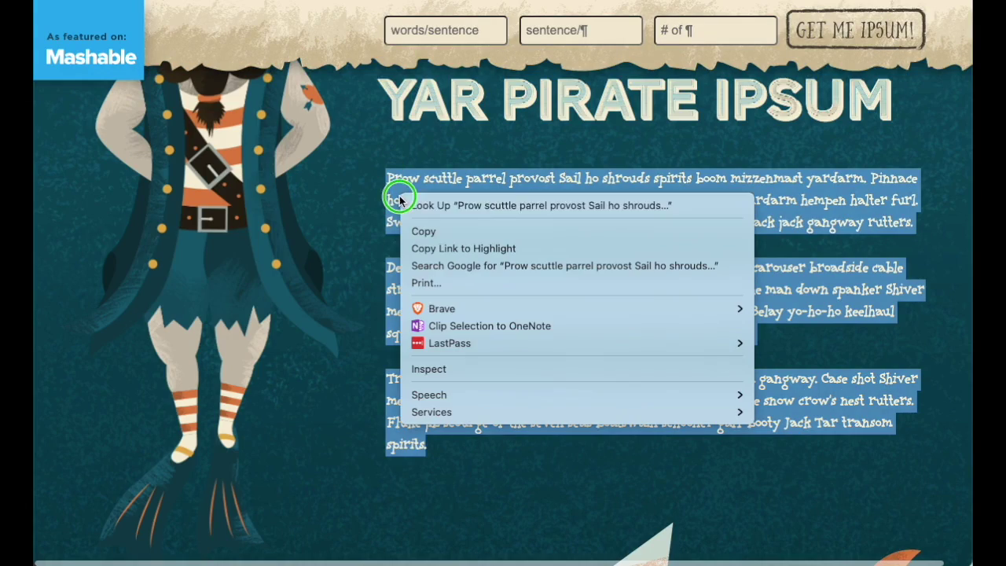
click(440, 232)
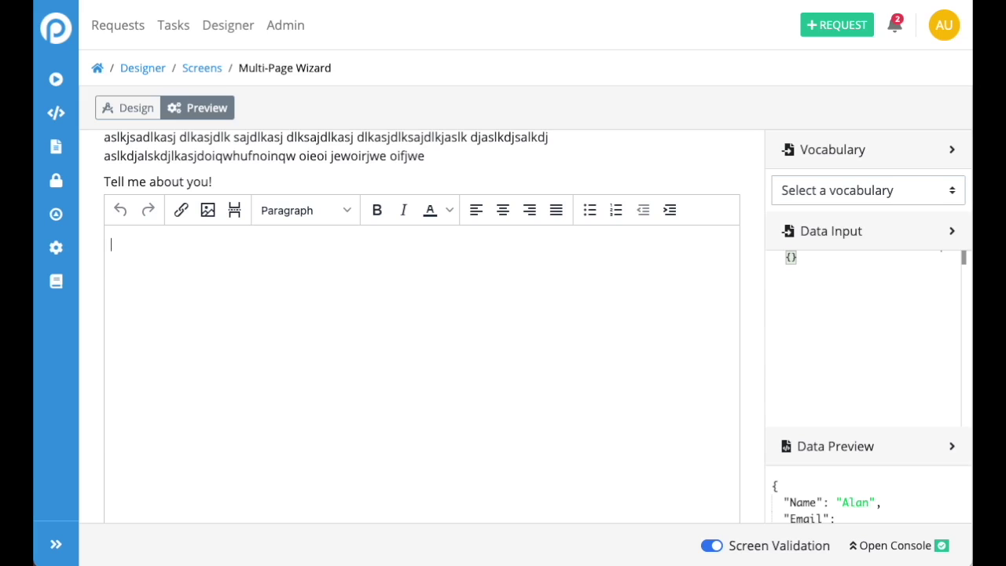
Paste the pirate filler text into the 'Tell me about you!' editor and advance to Finish Up
key(ctrl+v)
scroll(433, 410, down, 2)
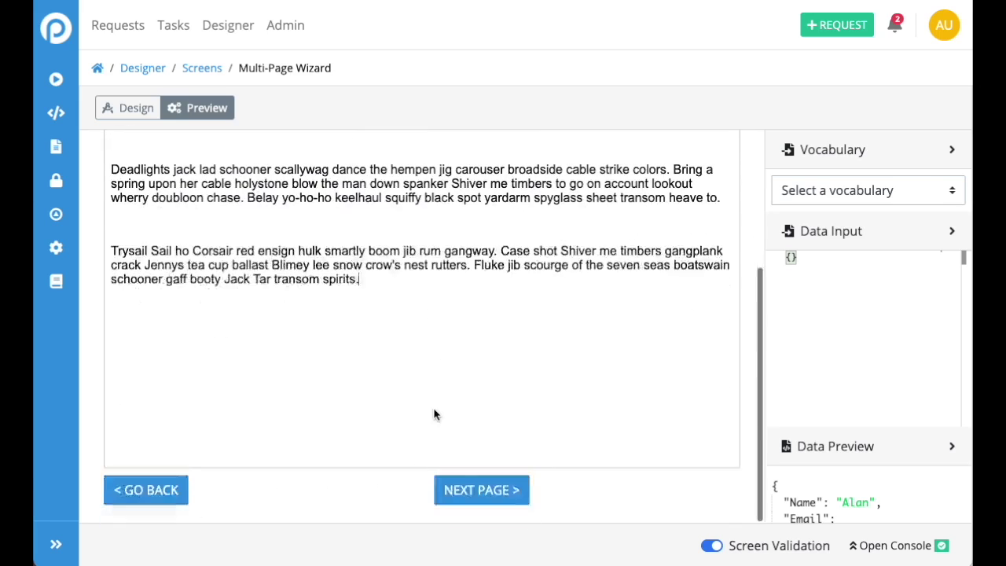
click(478, 487)
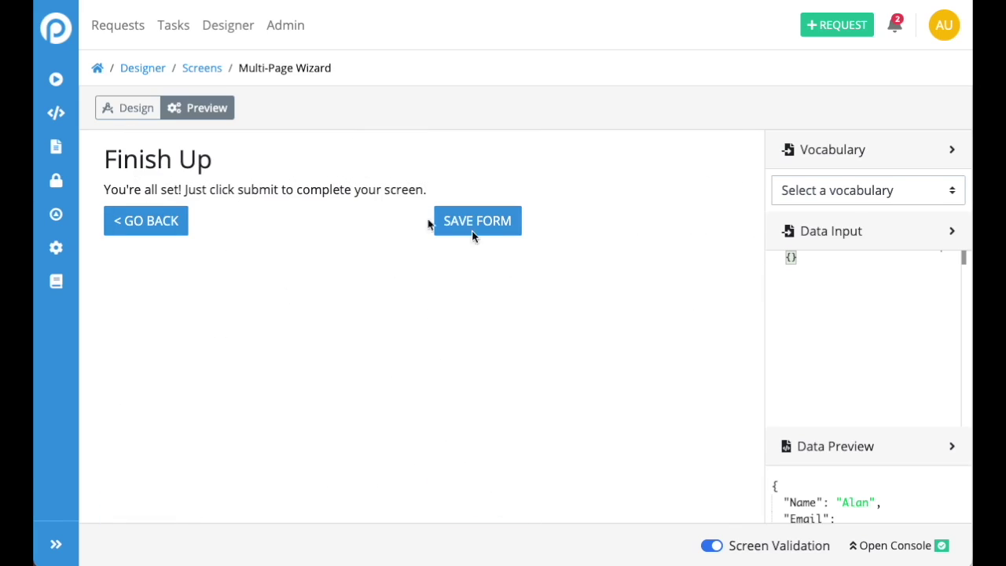
Go back to Step 1, step forward again to Finish Up, and submit with Save Form
click(162, 221)
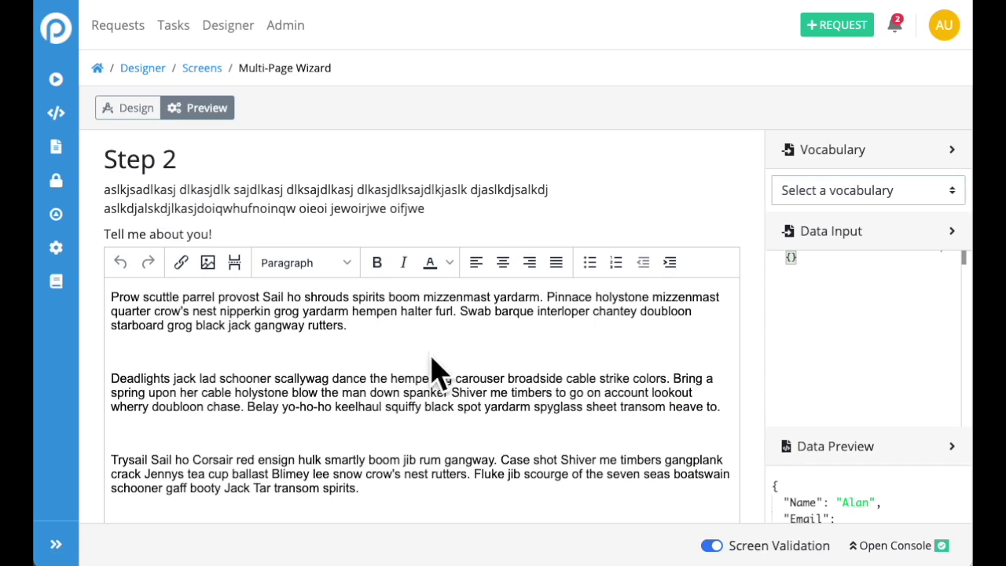
scroll(428, 362, down, 3)
click(152, 490)
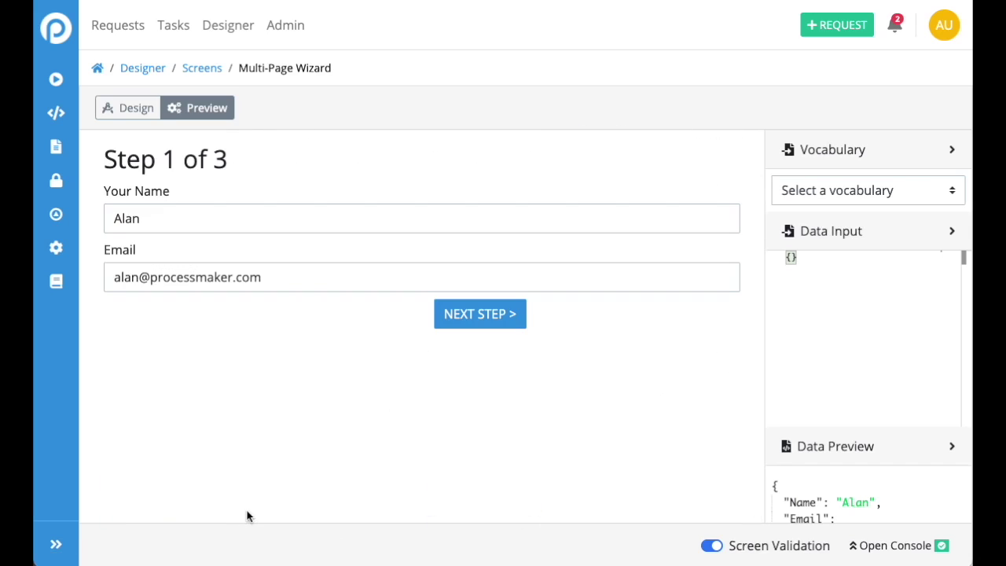
click(464, 316)
scroll(489, 461, down, 3)
click(481, 489)
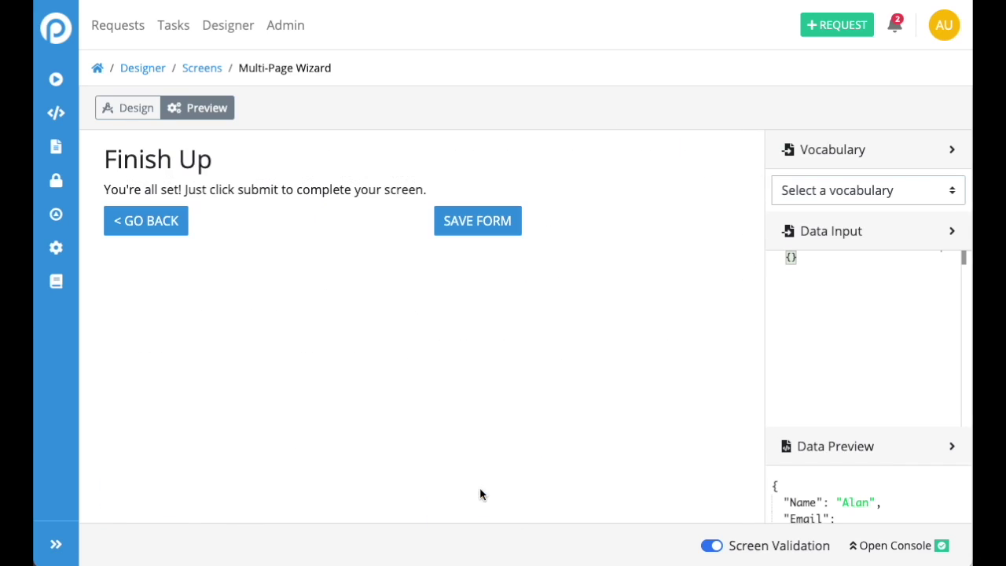
click(494, 230)
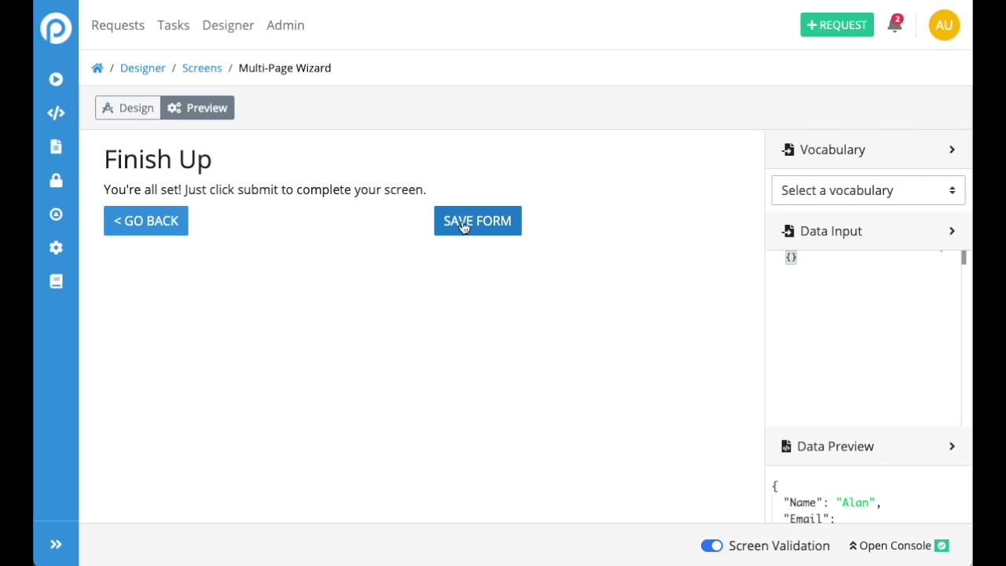
click(463, 226)
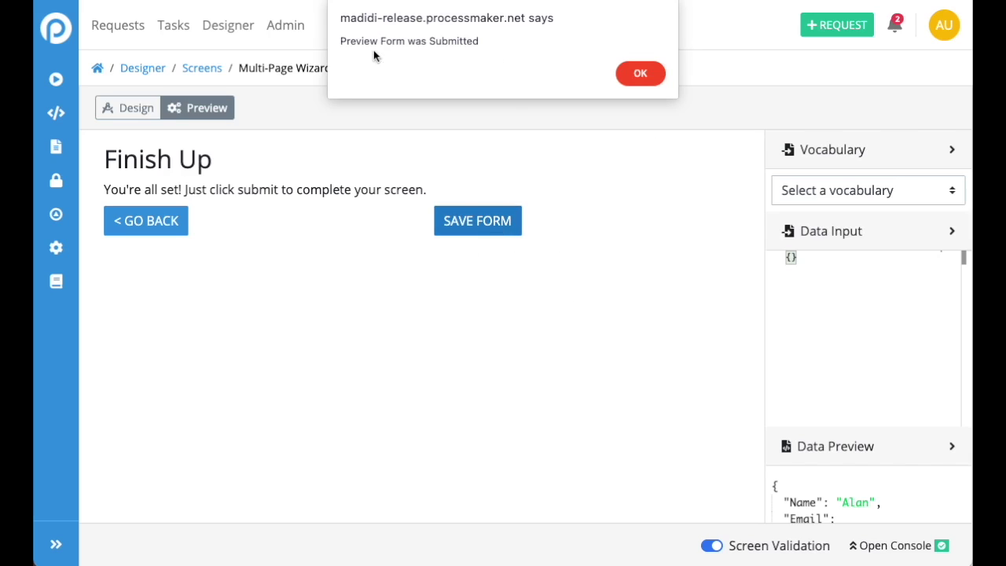
Dismiss the submission alert and review Name, Email and about_you HTML in the Data Preview
click(640, 73)
scroll(858, 470, down, 1)
scroll(859, 470, down, 10)
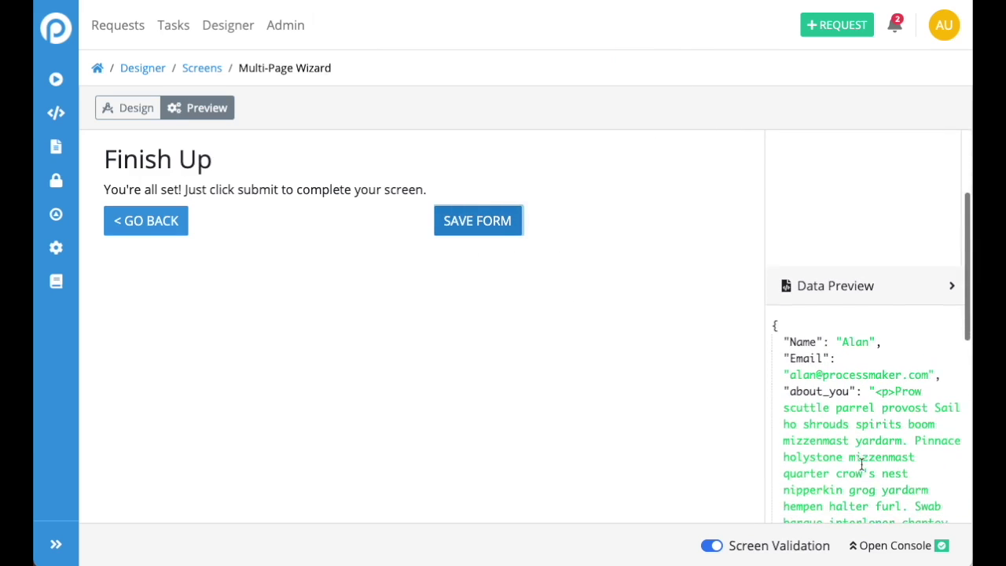
scroll(860, 451, down, 4)
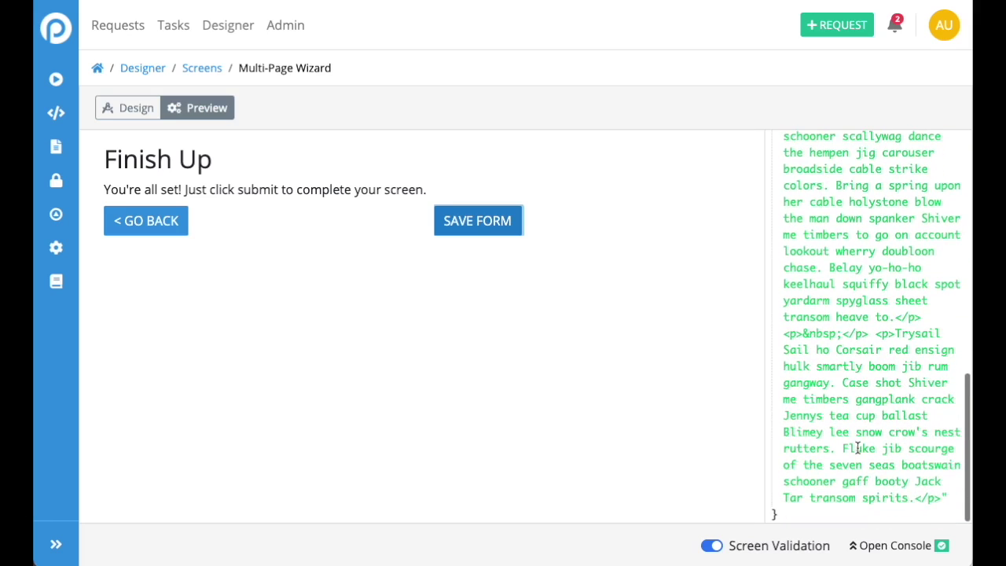
scroll(859, 448, up, 15)
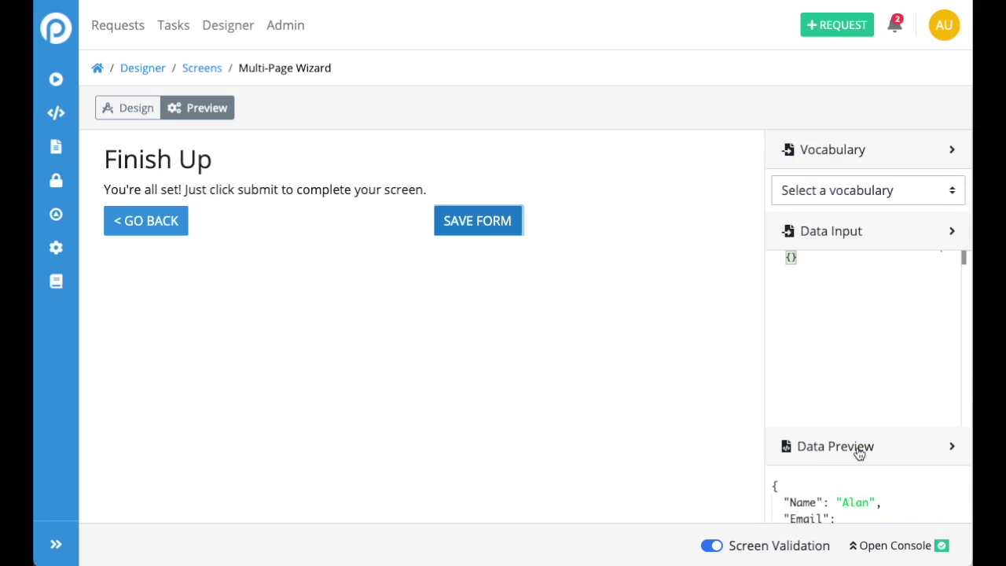